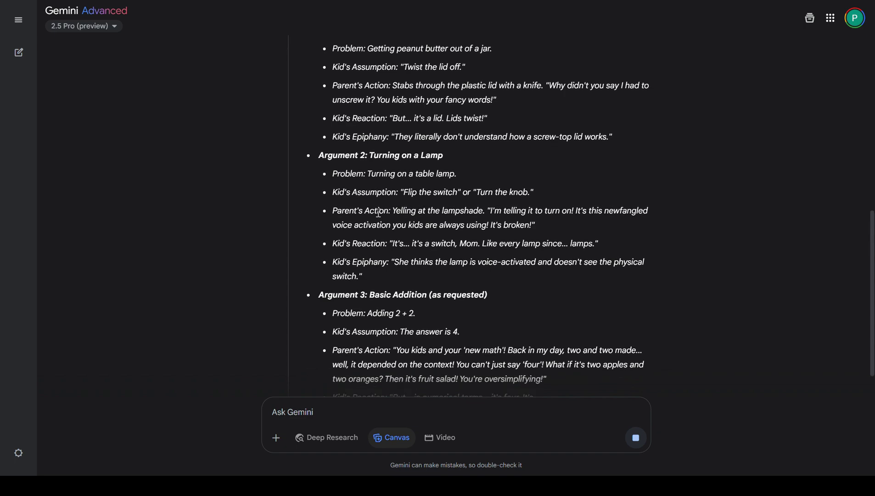
Step: Read the four argument scenarios in Gemini's reasoning and the opening of the peanut butter jar script in the canvas
scroll(384, 216, down, 5)
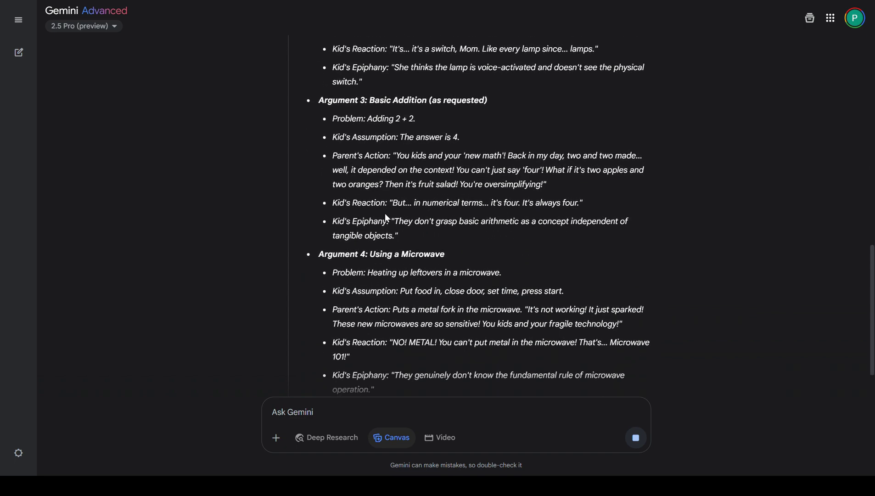
scroll(399, 221, down, 5)
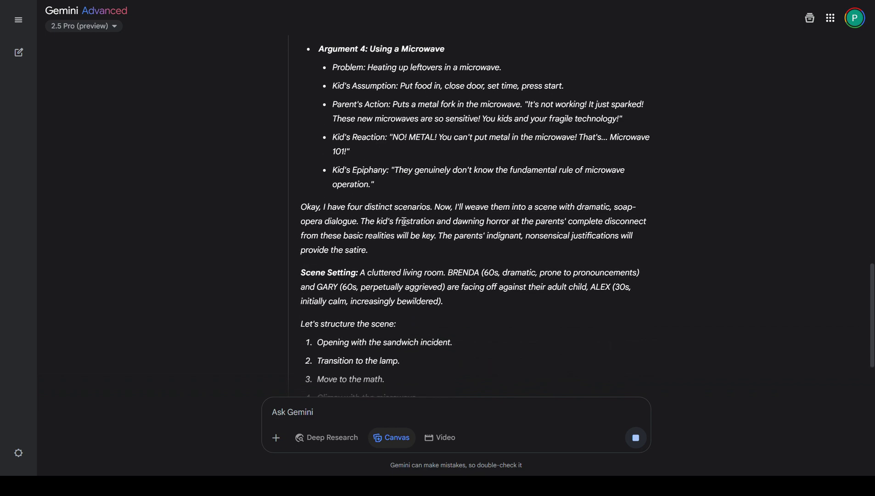
scroll(402, 220, down, 2)
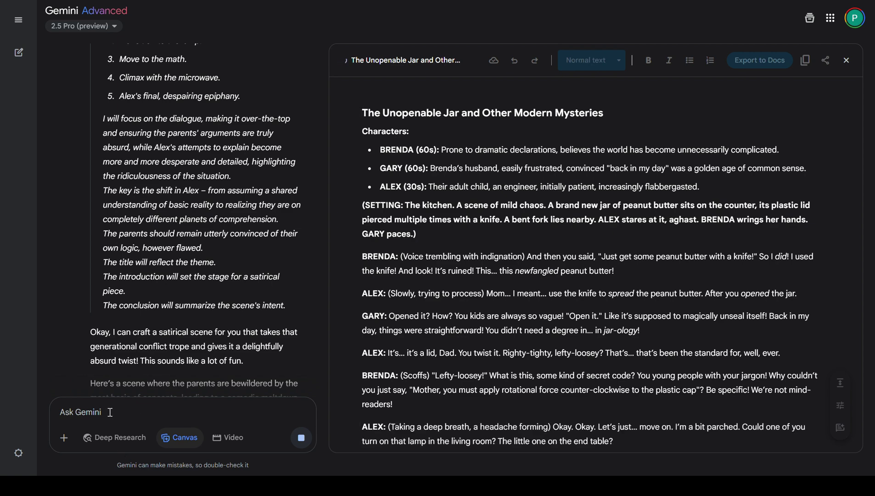
scroll(509, 361, down, 2)
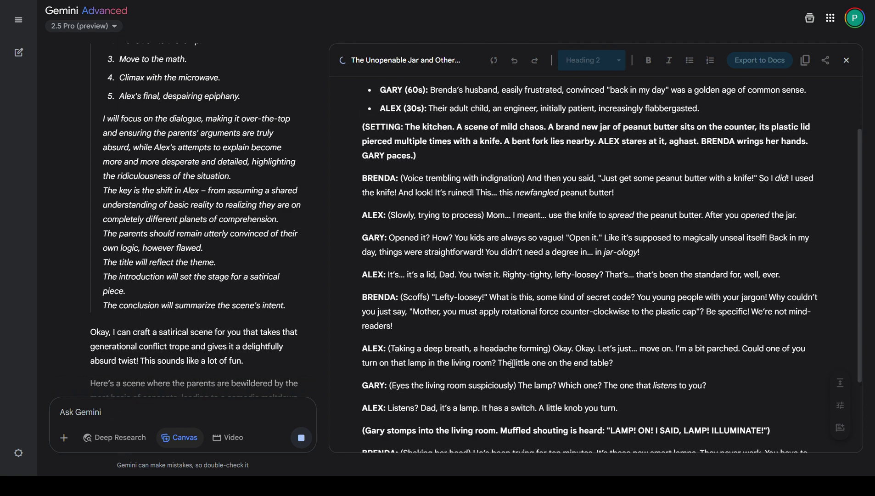
scroll(528, 353, up, 3)
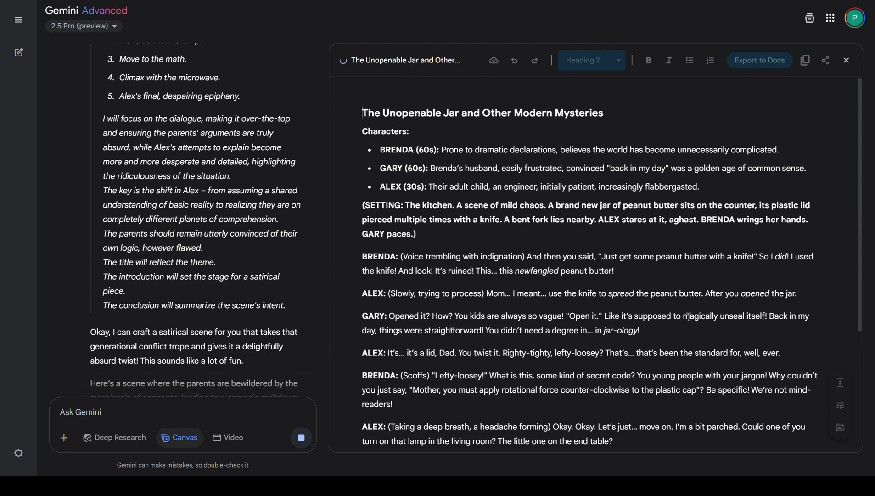
scroll(689, 317, down, 1)
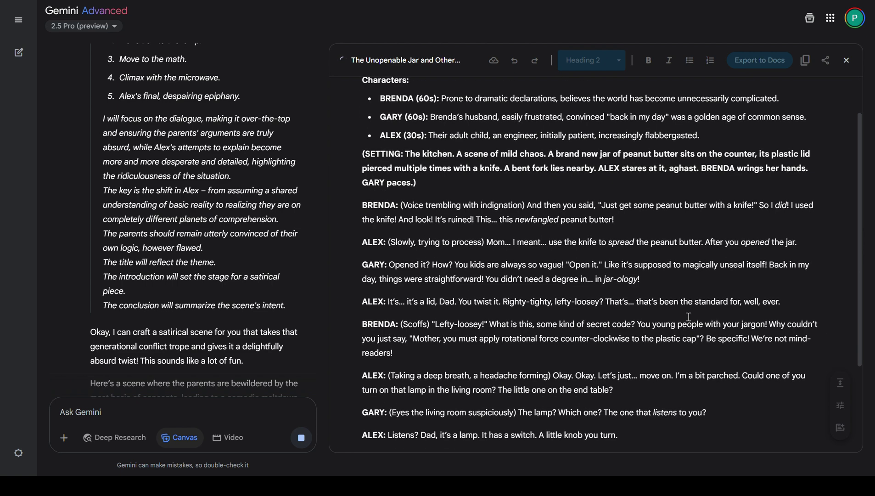
scroll(689, 317, down, 1)
scroll(689, 317, down, 1)
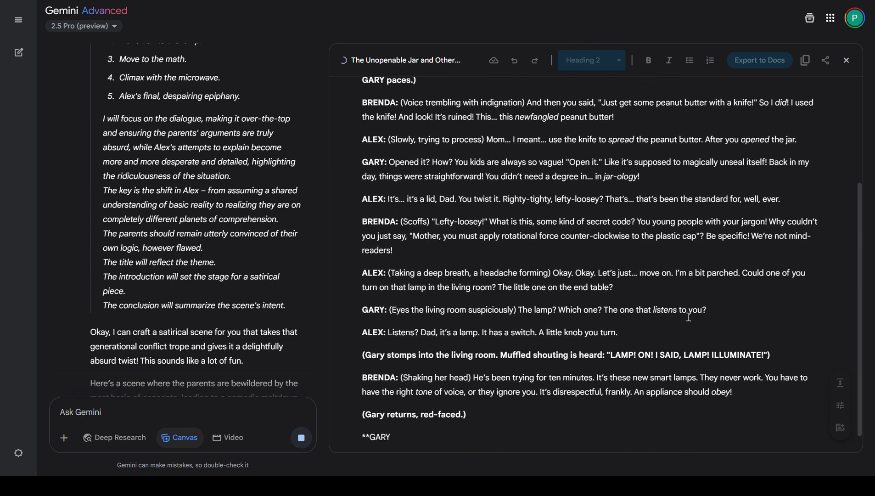
scroll(689, 317, down, 1)
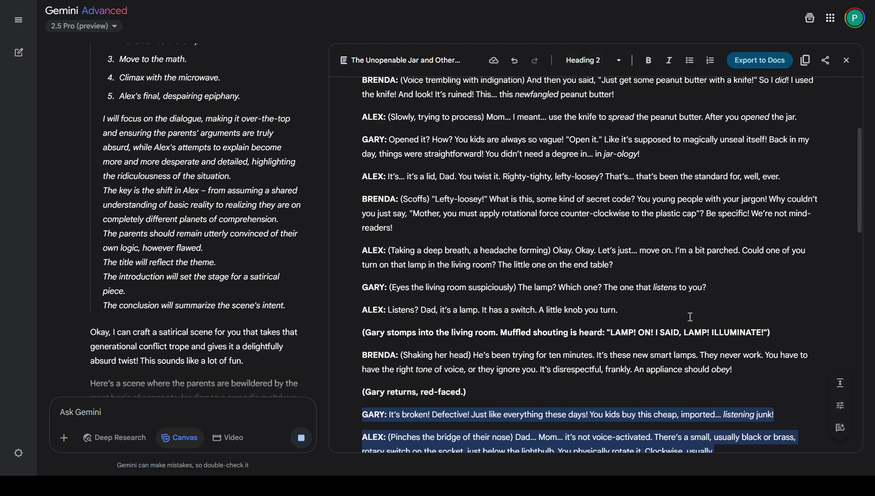
Step: Clear the text selection in the canvas and read the rest of the script through to the fade-out
scroll(690, 317, down, 3)
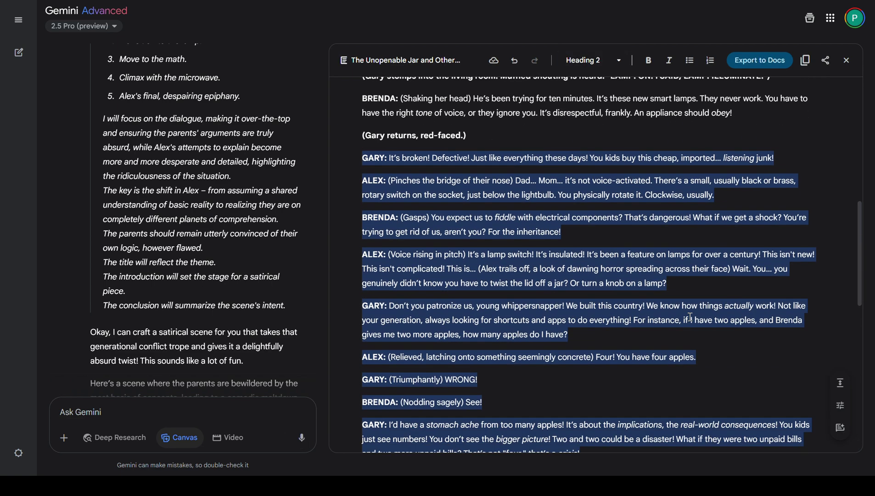
click(690, 317)
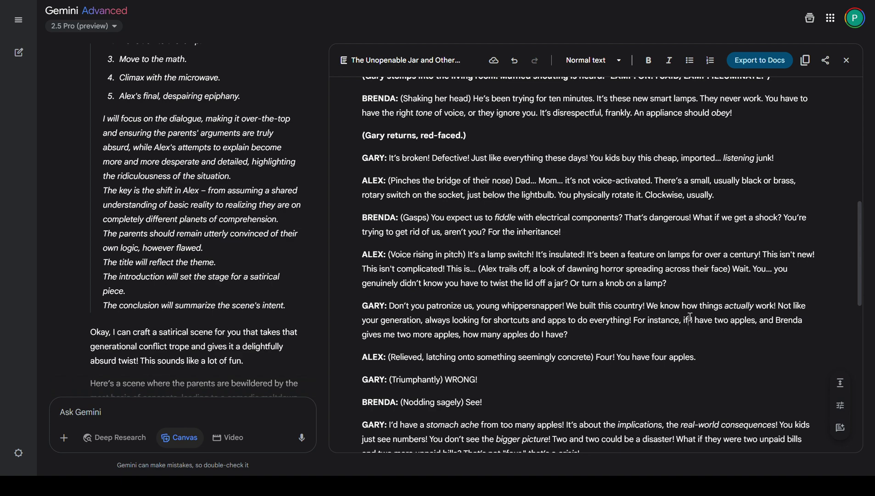
scroll(690, 317, up, 3)
scroll(690, 317, down, 3)
scroll(690, 317, down, 1)
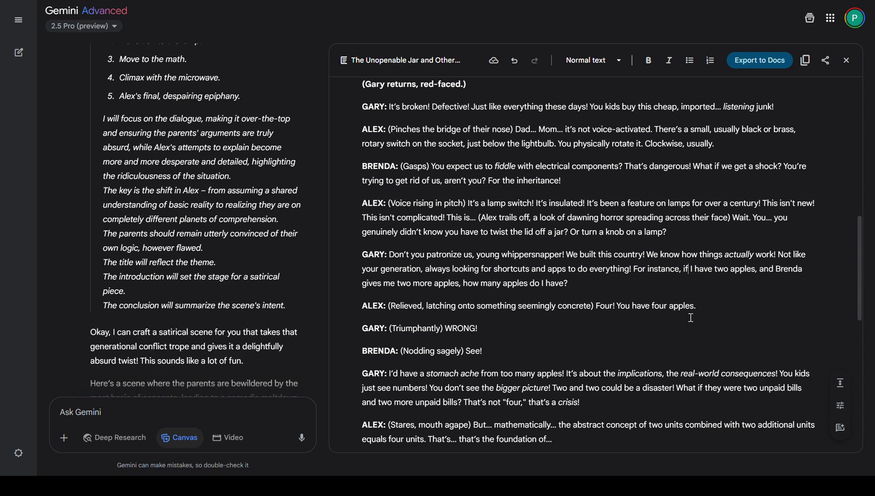
scroll(690, 317, down, 3)
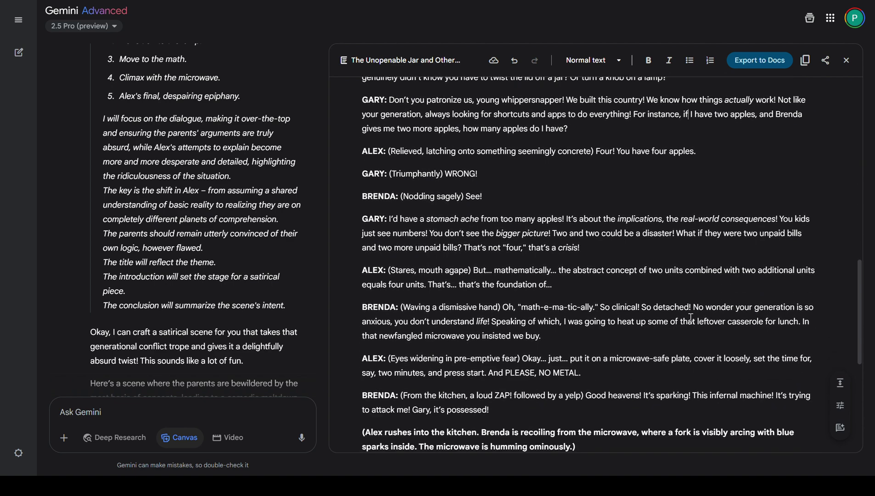
scroll(690, 317, down, 2)
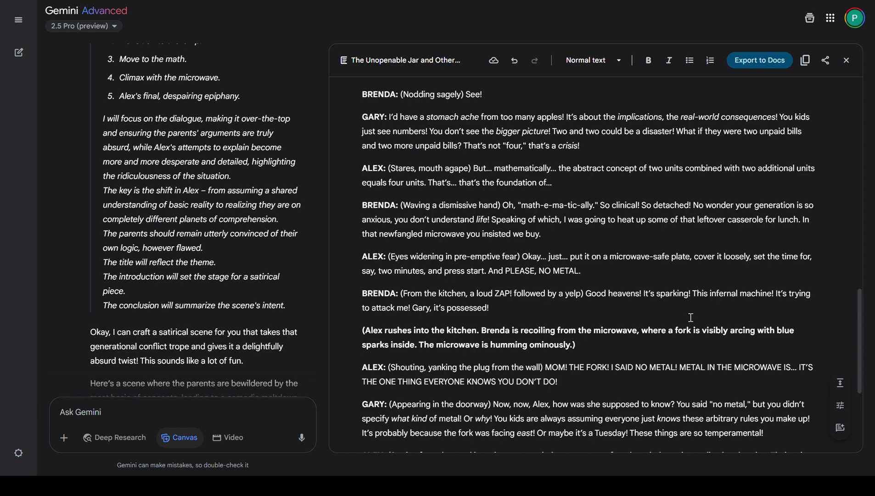
scroll(690, 317, down, 1)
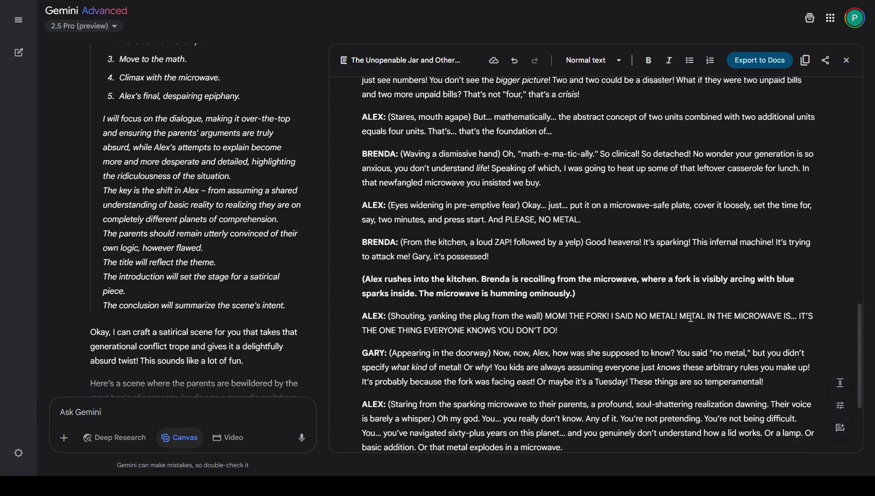
scroll(690, 317, down, 2)
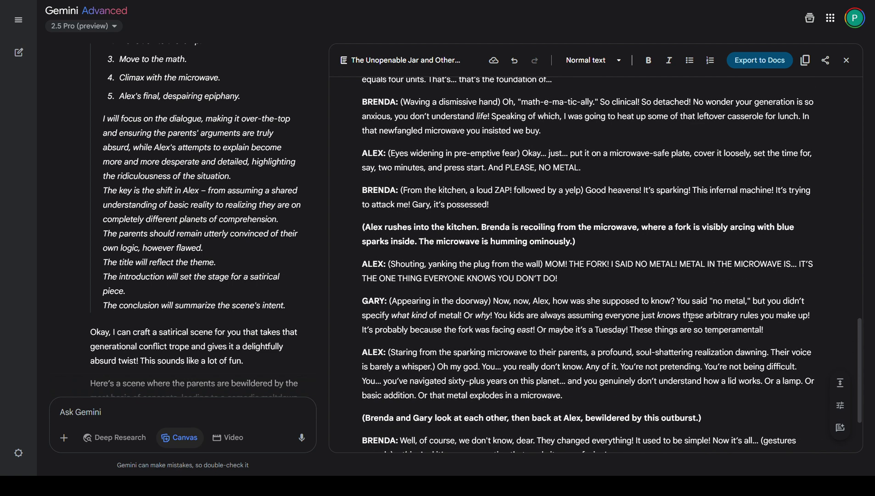
scroll(675, 323, down, 1)
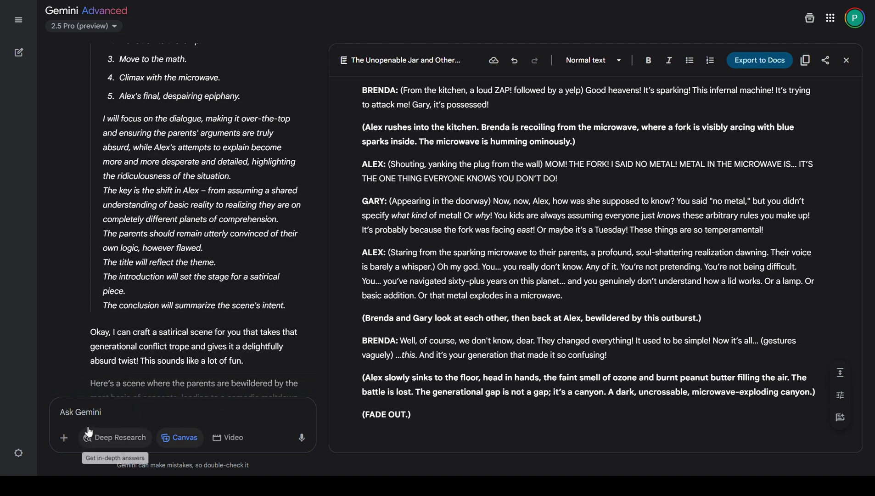
Step: Begin a follow-up prompt to Gemini with "continue writing more scenes into the canvas. At this stage, Al"
click(102, 415)
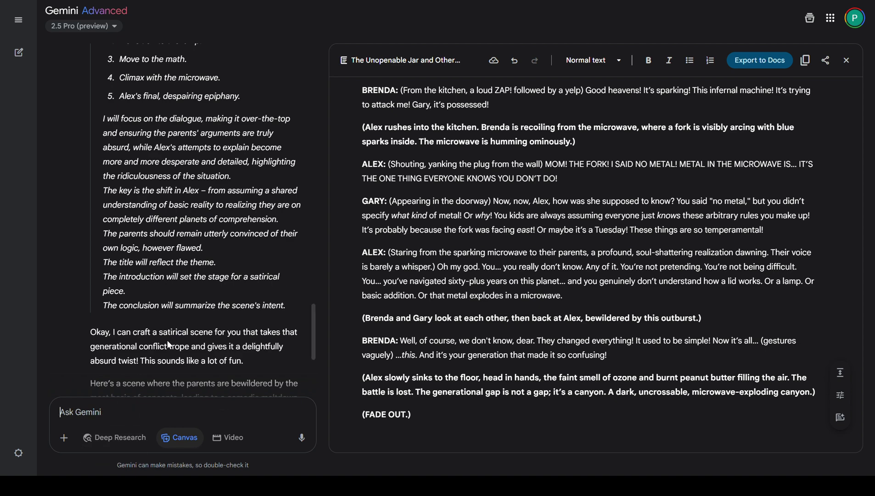
text(continue writing more scenes )
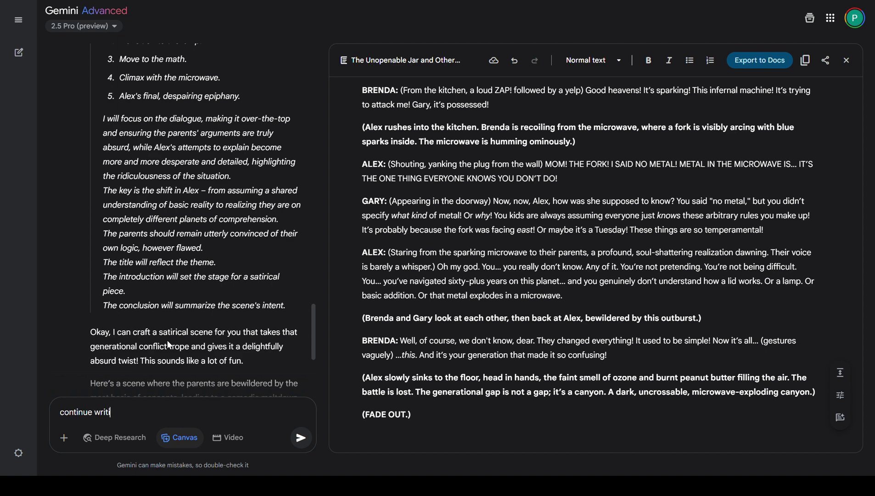
text(into the canvas. AT this)
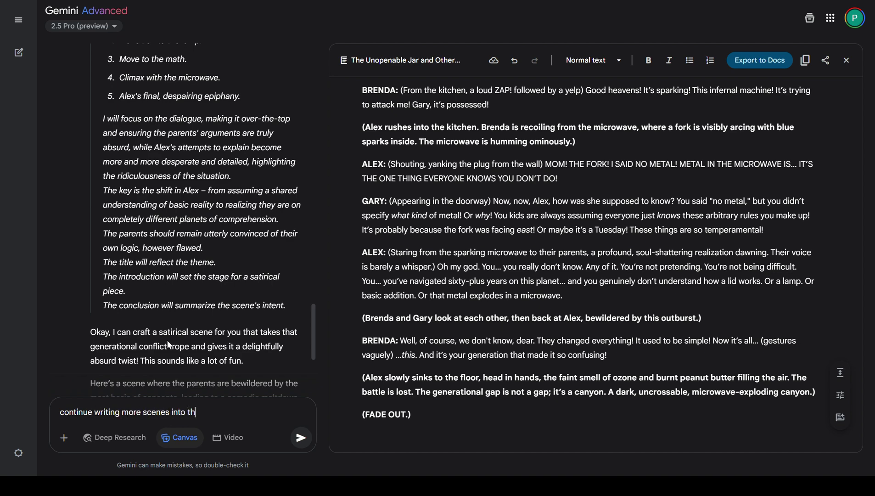
key(BackSpace)
key(BackSpace)
key(BackSpace)
key(BackSpace)
key(BackSpace)
key(BackSpace)
key(BackSpace)
text(t this stage, Al)
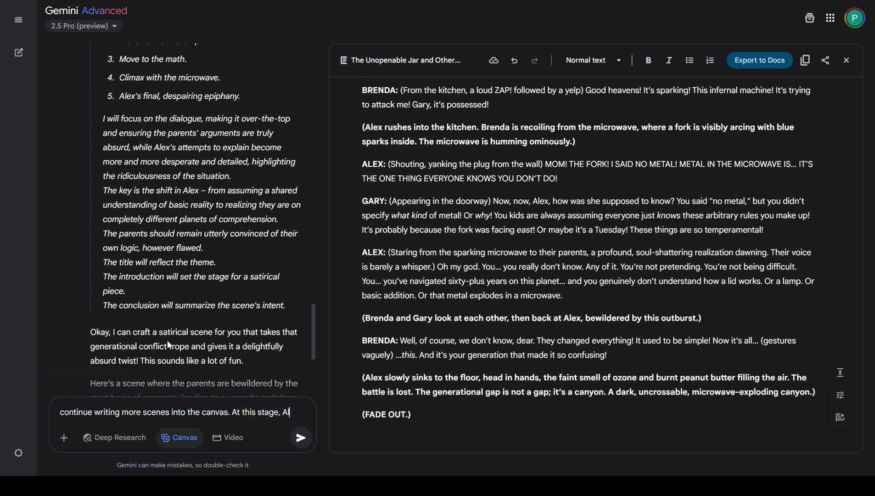
Step: Complete the name Alex and continue the prompt with "realizes oh wait, they do listen, like machines, I just need to be precise. The hijinks continue, as"
text(ex realizes oh wait, they d li)
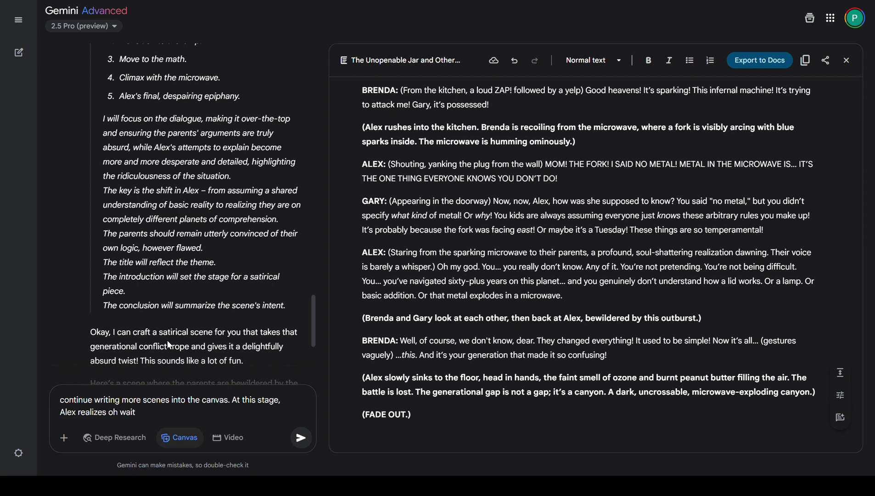
key(BackSpace)
key(BackSpace)
text(o listen, like machines, I just ned)
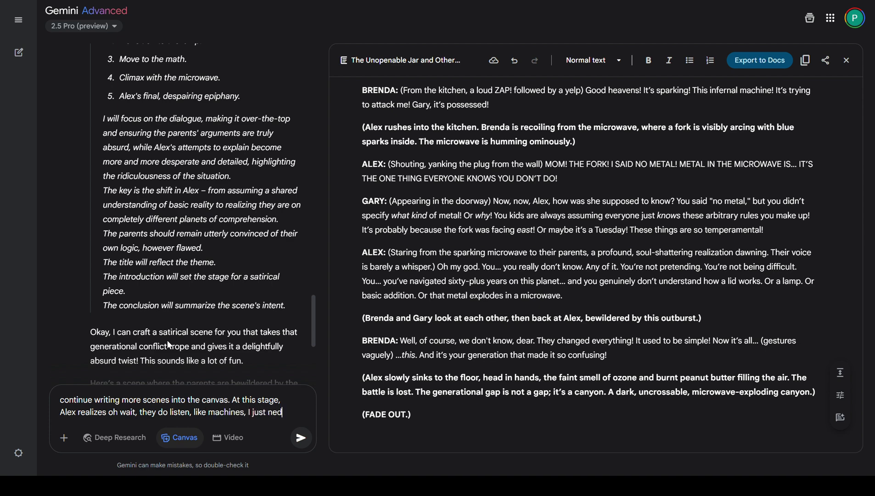
key(BackSpace)
text(ed to be prec)
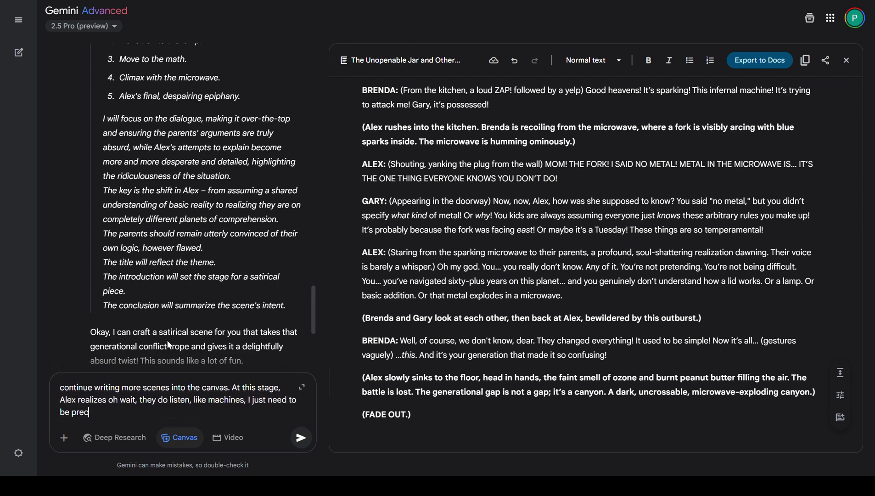
text(ise. The hijinks continue, as)
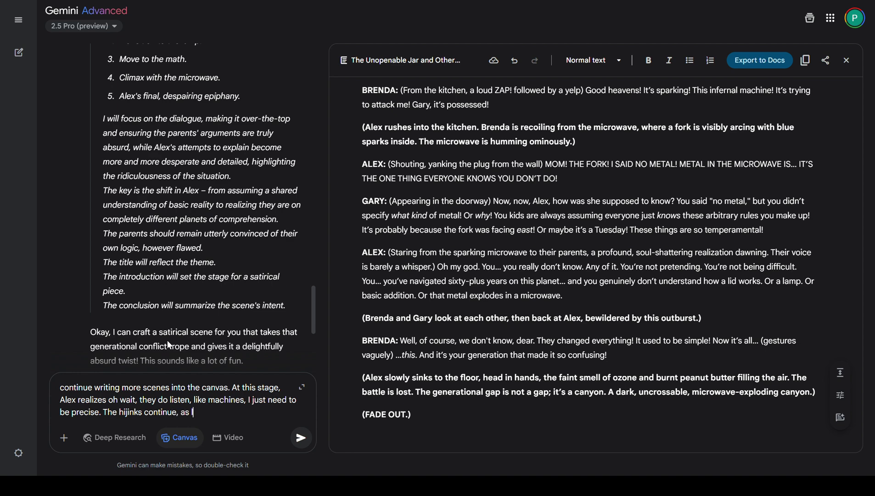
Step: Add to the prompt: alex makes "basic code mistakes", he realizes okay, so here's the trick. I don't leave stuff out. I can teach
text( alex makes "basic code mistakes", h)
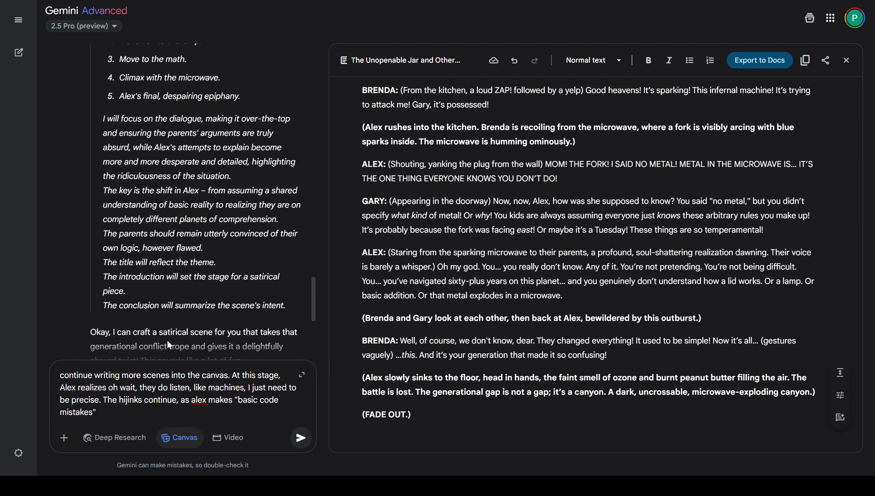
text(e realizes okay, so here's the )
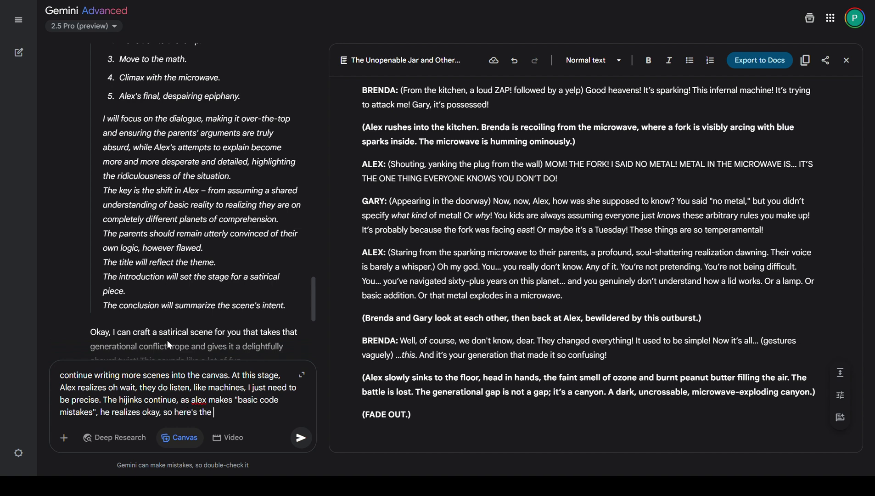
text(trick. I don't leave stuff out. I can tea)
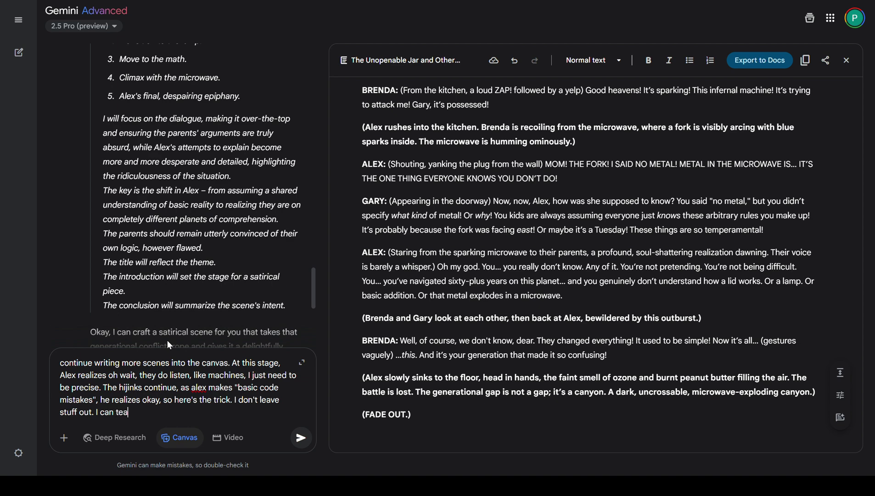
Step: Continue the prompt with "them. However, create two seperate stories, as alex, at first, seeing them do well, is happy,"
text(ch them. However, create two seperate st)
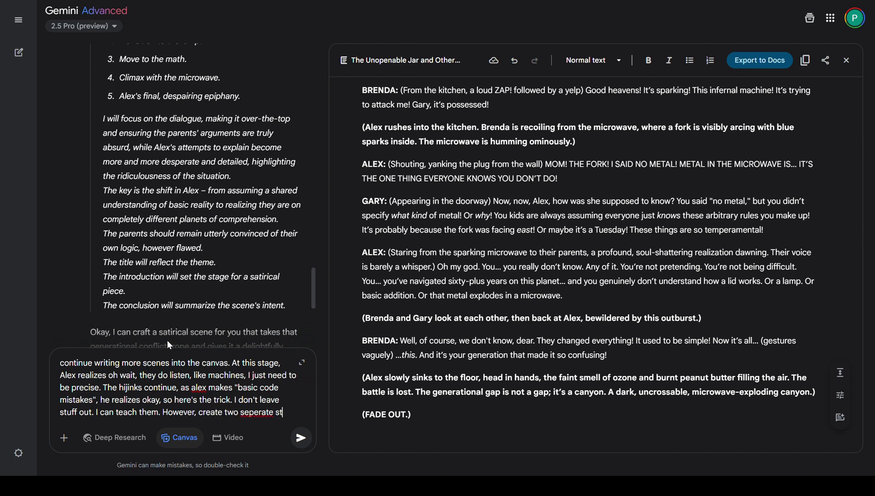
text(ories, as alex, )
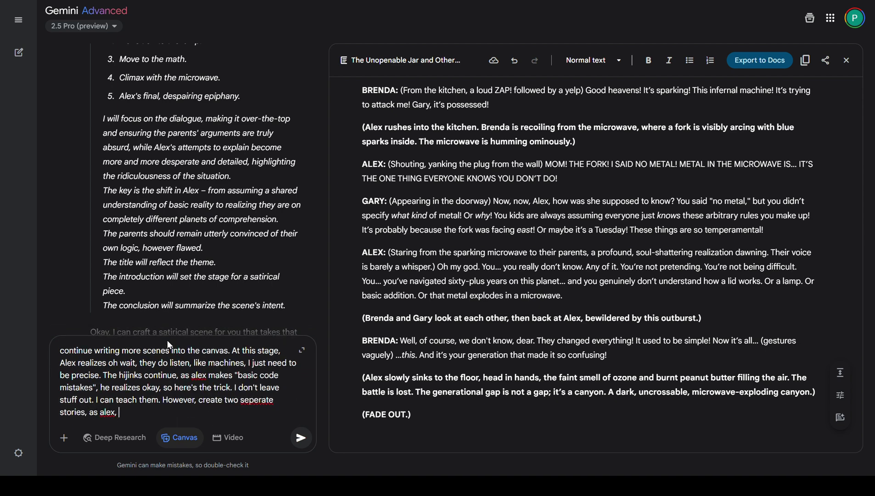
text(at first, seeing them do well, is happy,)
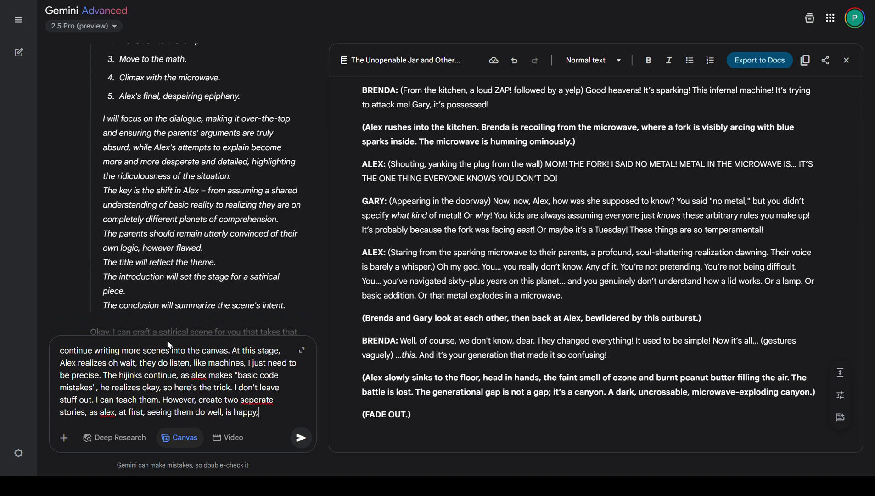
Step: Extend the sentence in the prompt with "as he makes, almost mindnumbingly simple", correcting the typos
text( as he makes, almost mindm)
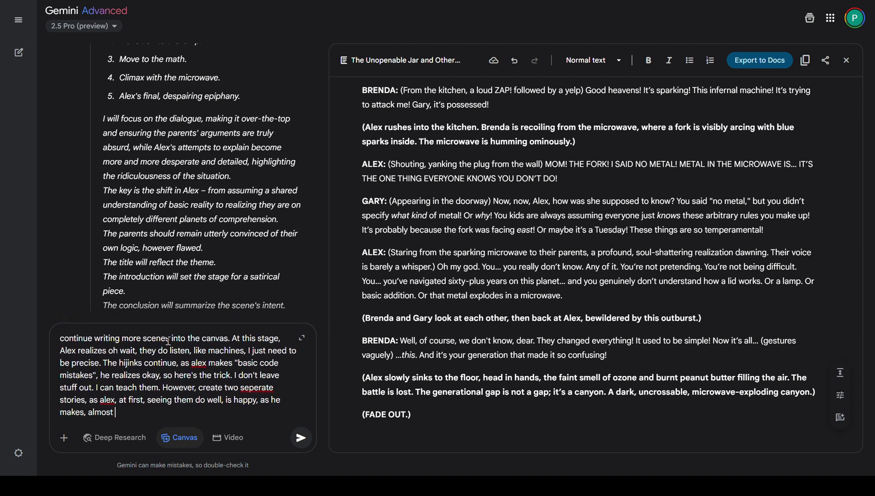
key(BackSpace)
text(numingly)
key(BackSpace)
key(BackSpace)
key(BackSpace)
key(BackSpace)
text(bingly simple e)
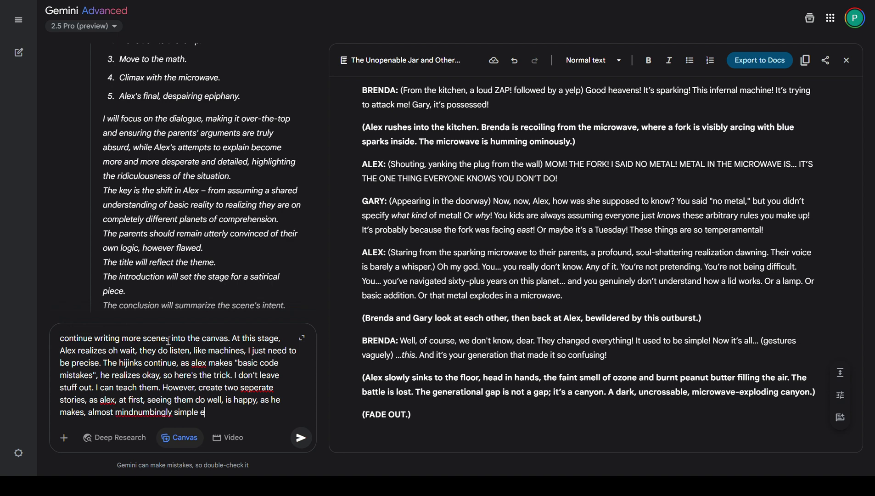
Step: Continue the prompt with "explanations, but the moment he misses something (think, like a coder, missing something seemingly trivial but very important"
text(xplanations, but the moment he misses )
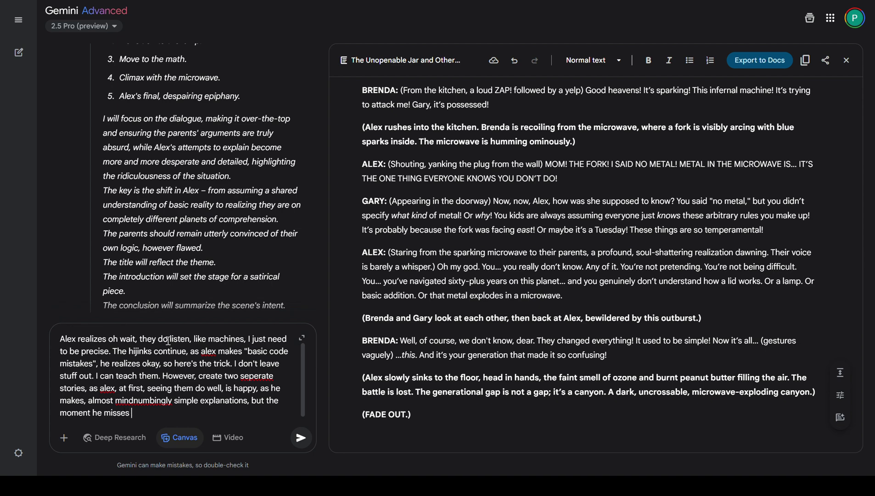
text(something (think, )
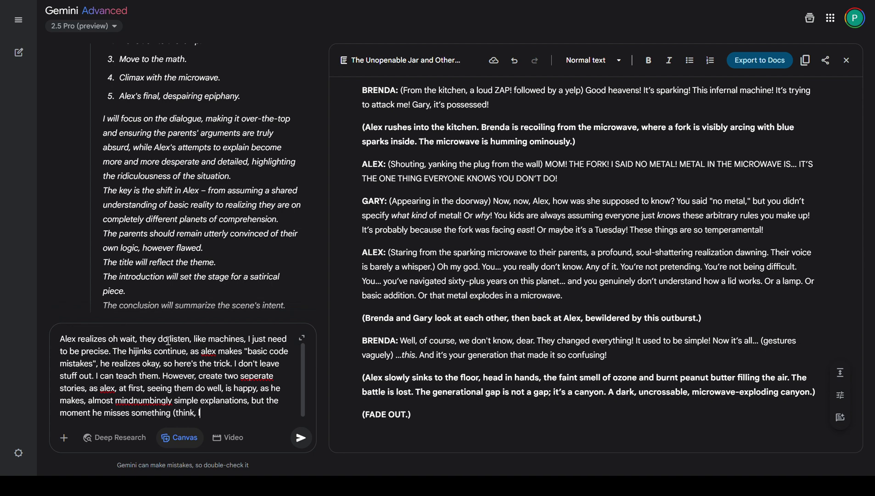
text(like a coder, missing )
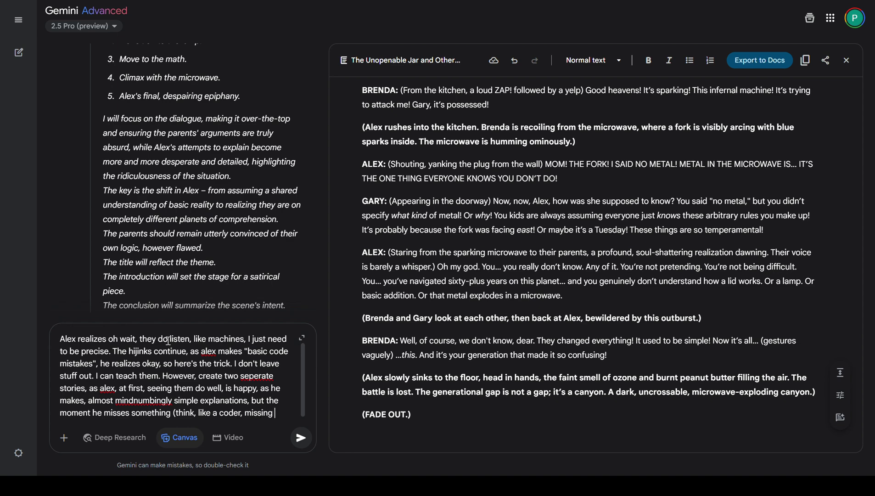
text(a par)
scroll(169, 340, up, 1)
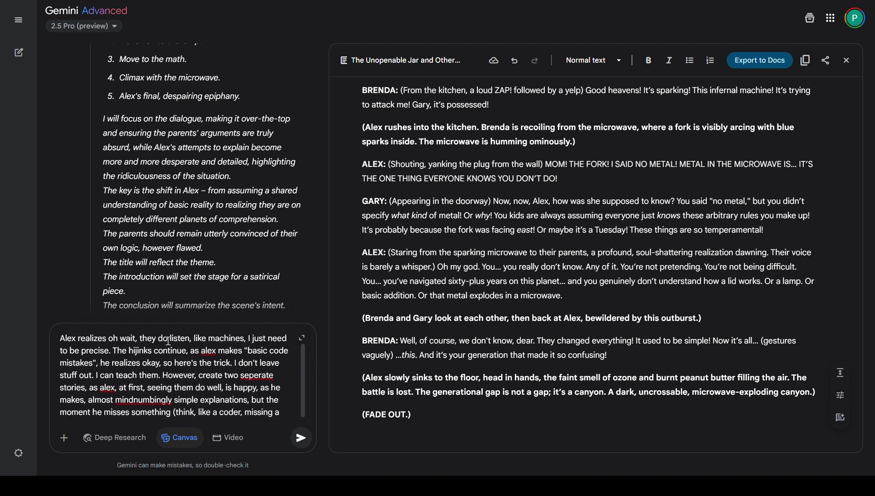
text(something seem)
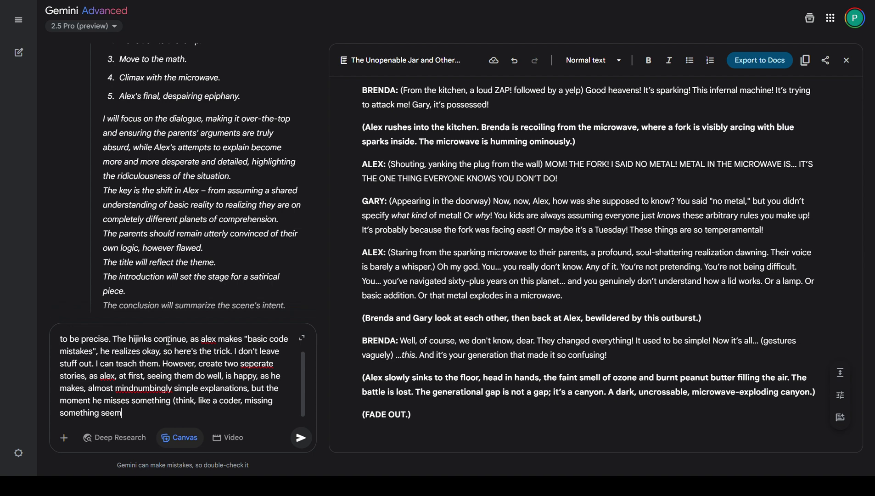
text(ingly trivial but very important)
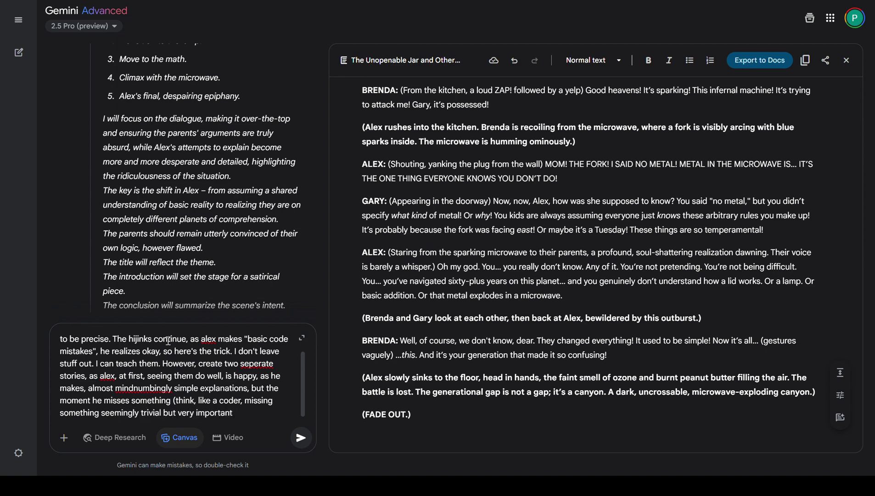
Step: Close the parenthesis and extend the prompt with "it all goes to full on mess,", rewording the ending as needed
text() it all goes to shit)
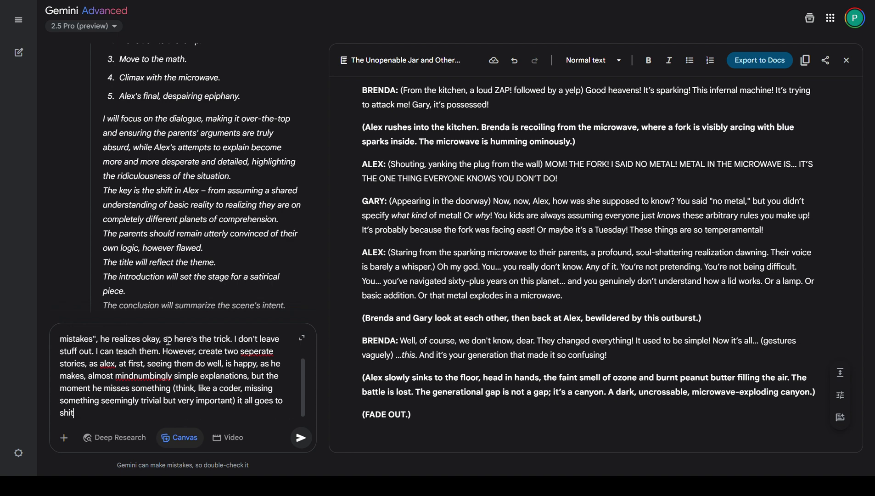
key(BackSpace)
key(BackSpace)
key(BackSpace)
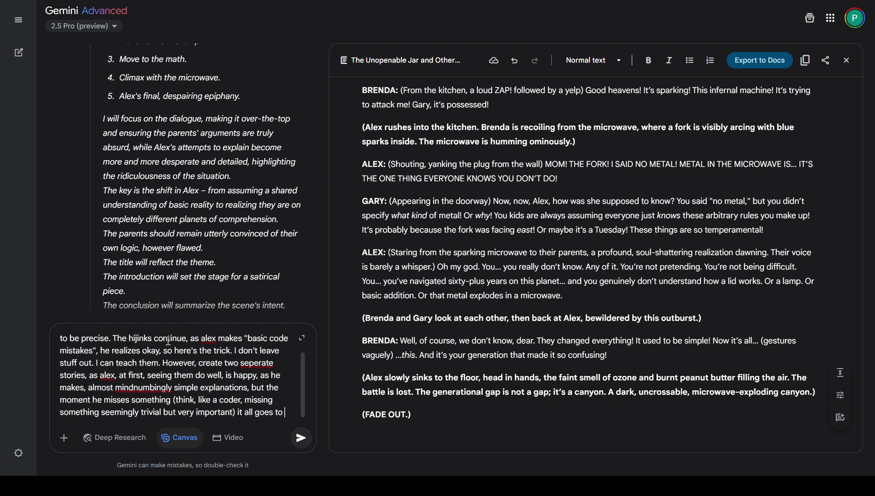
text(crap, as)
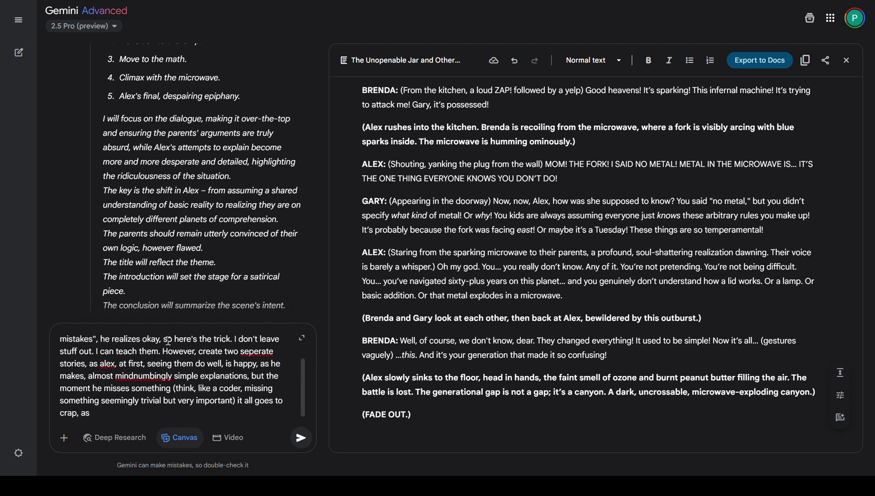
key(BackSpace)
key(BackSpace)
key(BackSpace)
key(BackSpace)
key(BackSpace)
key(BackSpace)
key(BackSpace)
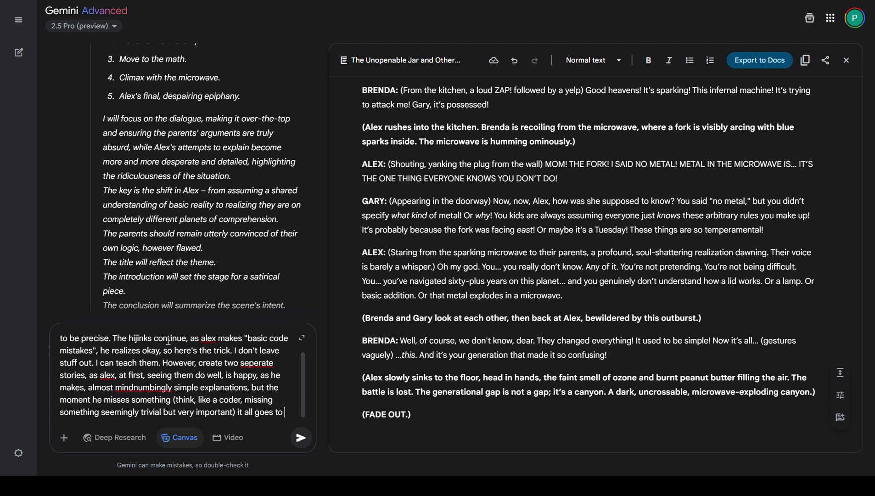
text(full on mess,)
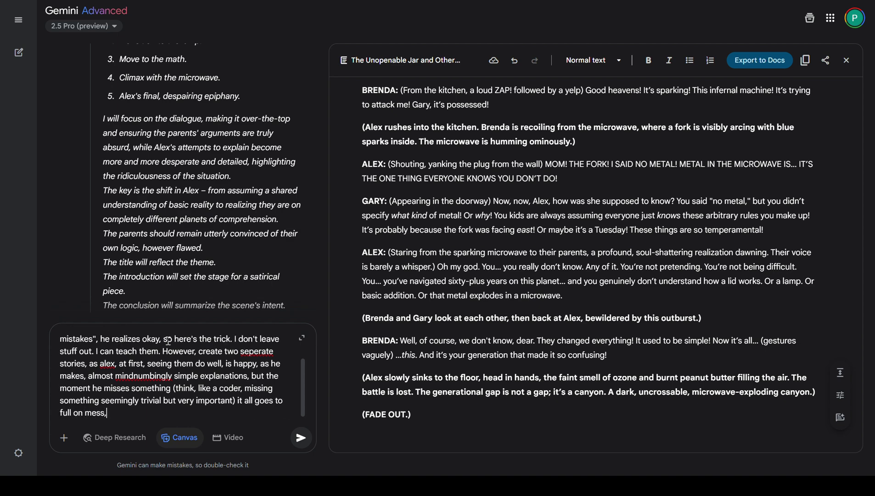
Step: Add to the prompt: with the parents blaming him fully, for the disaster with "how could we have known"
text( with the parents blaming him )
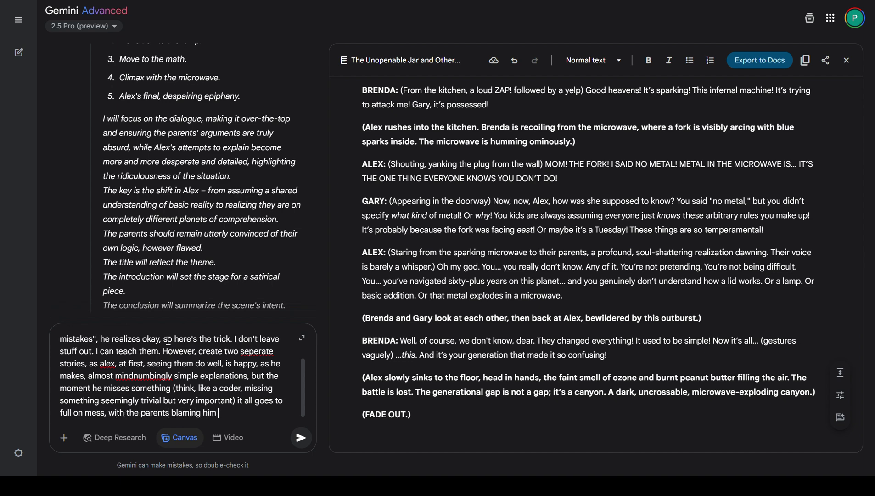
text(fully, for the disaster wi)
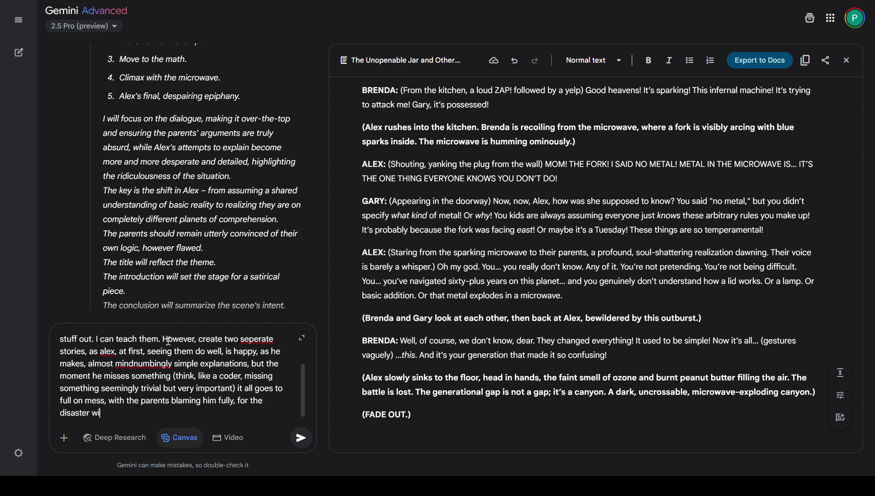
text(th "how could yo have k)
key(BackSpace)
key(BackSpace)
key(BackSpace)
key(BackSpace)
key(BackSpace)
key(BackSpace)
key(BackSpace)
text(we have known" )
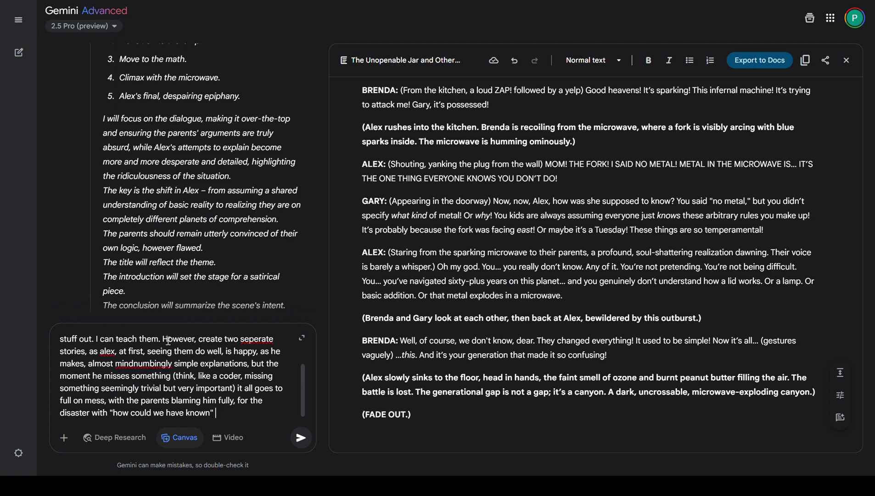
text(come up with some simi)
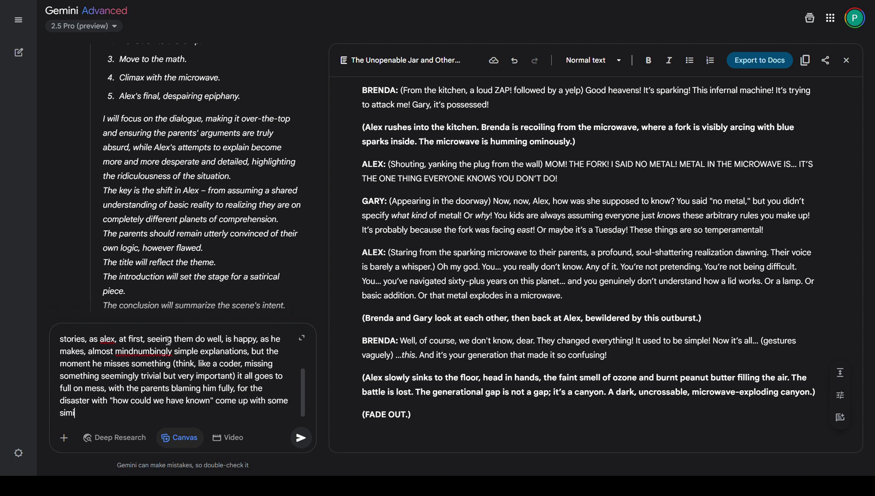
text(lar sounding)
key(BackSpace)
key(BackSpace)
key(BackSpace)
key(BackSpace)
key(BackSpace)
key(BackSpace)
key(BackSpace)
key(BackSpace)
key(BackSpace)
key(BackSpace)
key(BackSpace)
key(BackSpace)
key(BackSpace)
key(BackSpace)
key(BackSpace)
key(BackSpace)
key(BackSpace)
key(BackSpace)
key(BackSpace)
key(BackSpace)
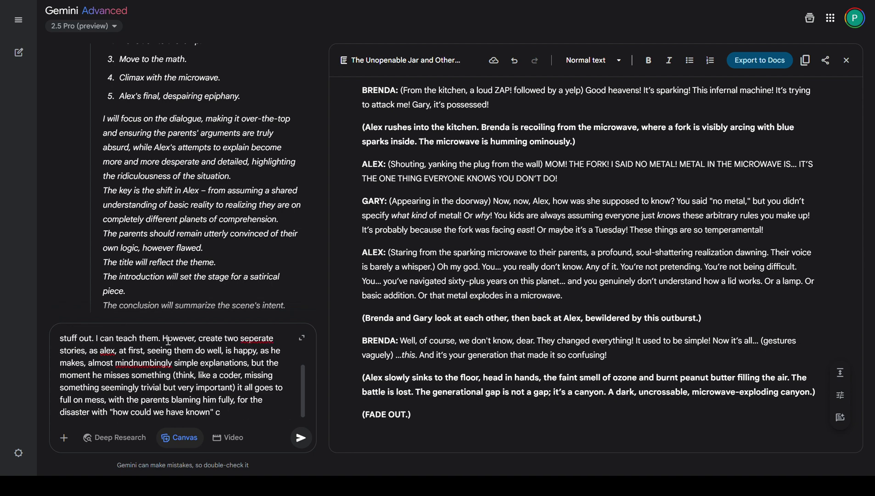
text(ca)
key(BackSpace)
Step: Describe the parents' replies in the prompt as almost like "error codes" long, nonsensicle, technically have the truth buried within, but
text(almost like "error codes")
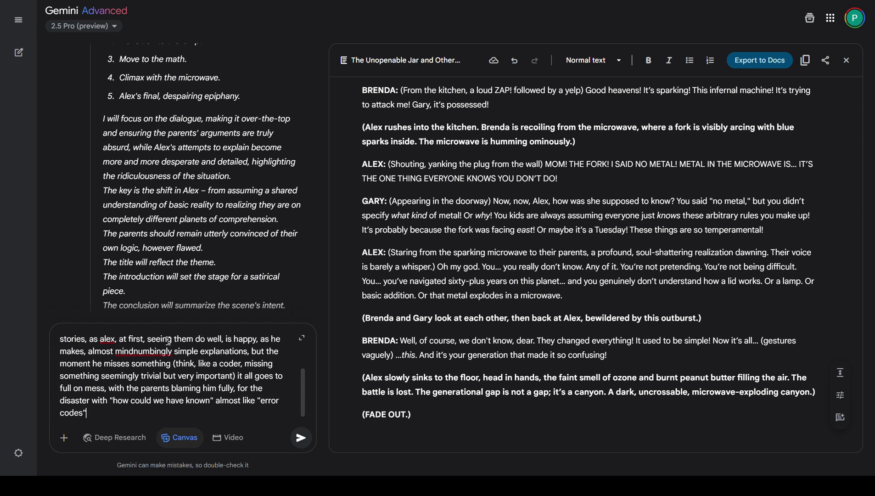
text( long, nonsensicle, technically )
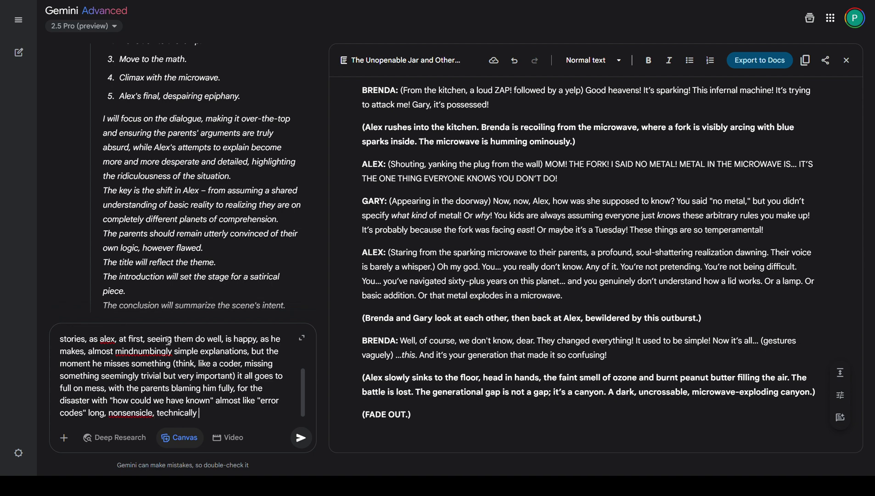
text(have the truth buried wit)
text(hin, but)
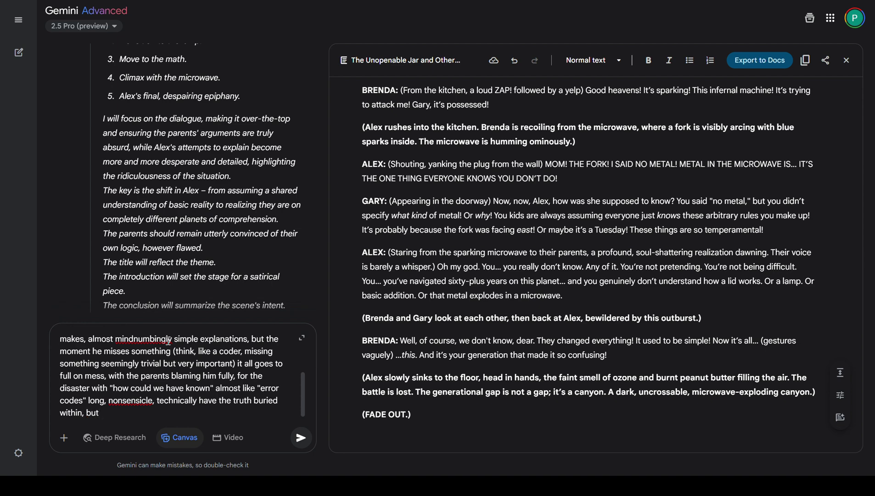
Step: Finish the prompt with "almost completely obtuse to a beginner, which is alex" and submit it to Gemini
text( almost completely o)
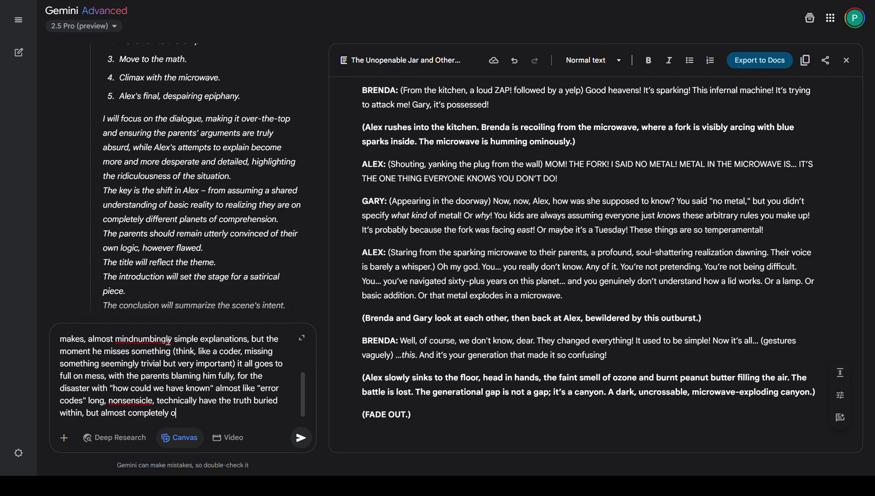
text(btuse to a beginner, which is alex)
key(Return)
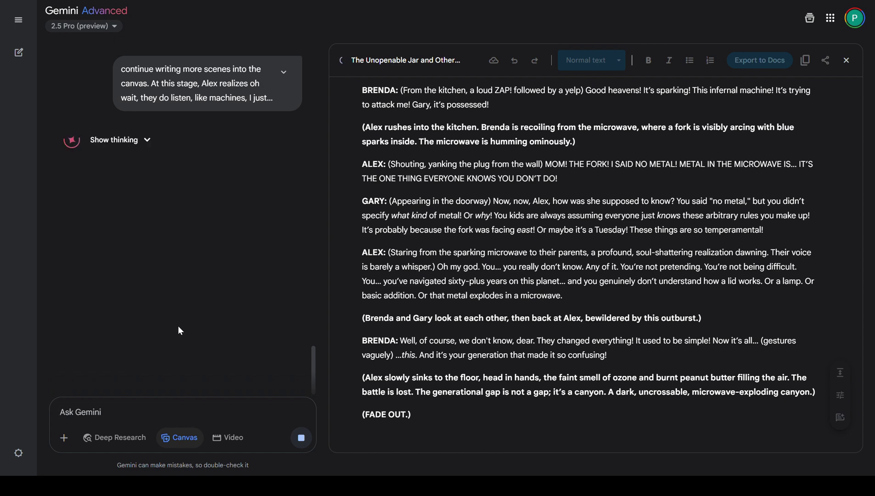
Step: Expand Gemini's thinking for the new request and read its plan for the additional scenes
scroll(441, 342, up, 1)
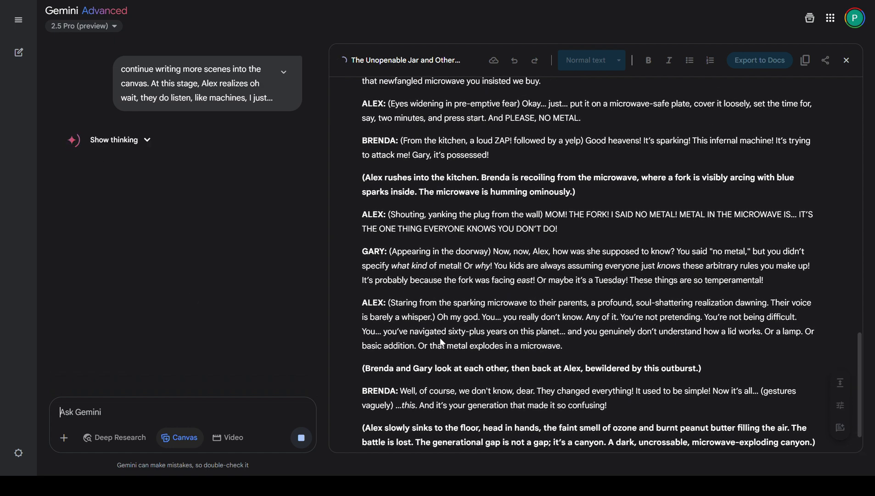
scroll(441, 342, down, 1)
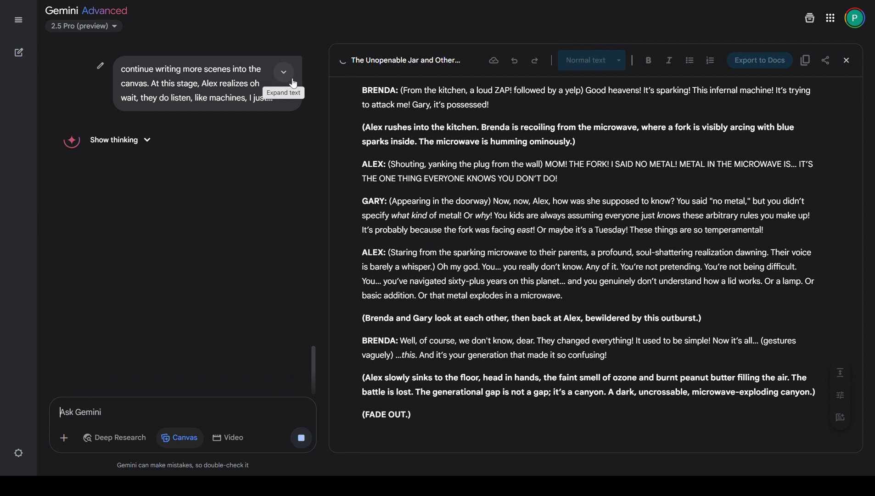
click(118, 140)
scroll(225, 267, down, 5)
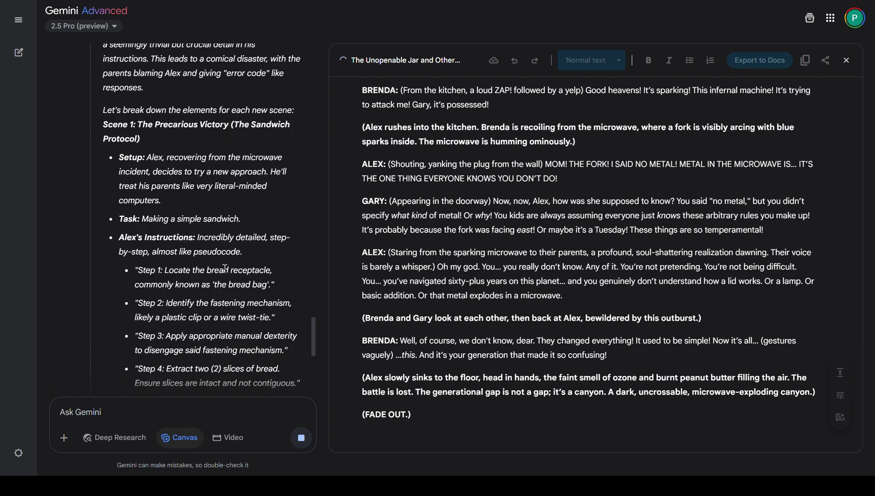
scroll(225, 268, up, 3)
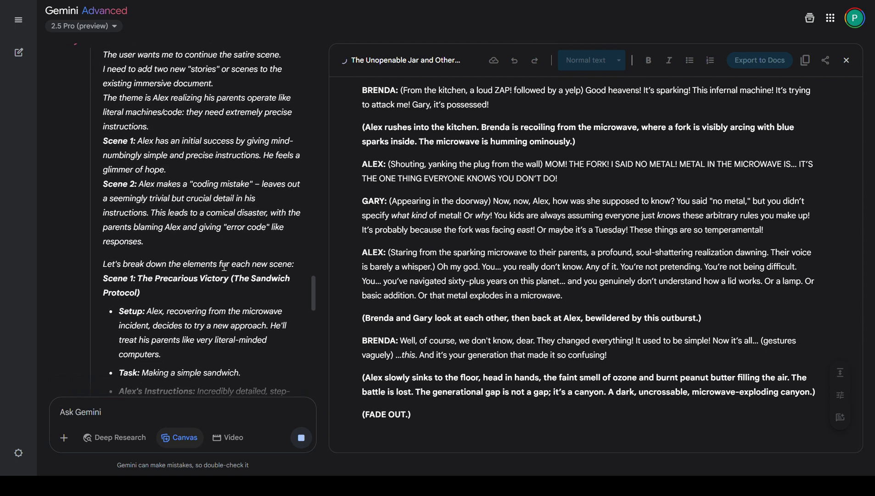
scroll(224, 266, down, 2)
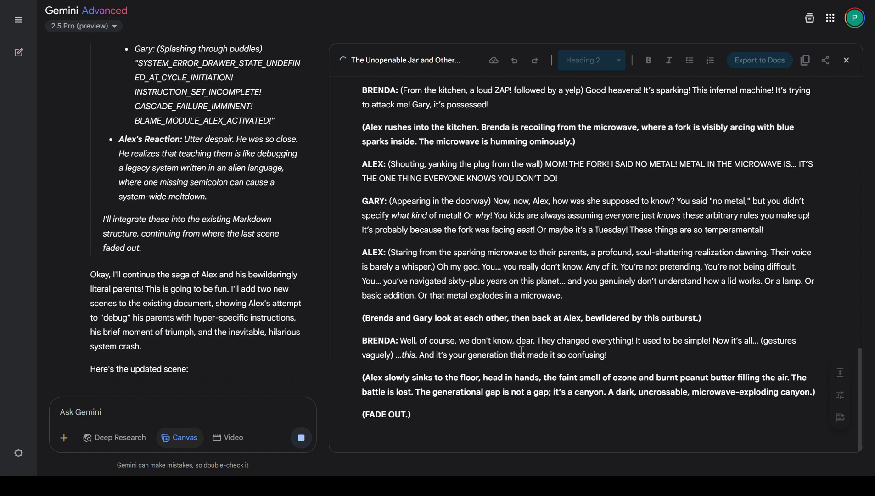
Step: Look back through the existing lamp, apples and microwave passages in the canvas while Gemini generates the update
scroll(554, 354, up, 3)
scroll(555, 357, up, 6)
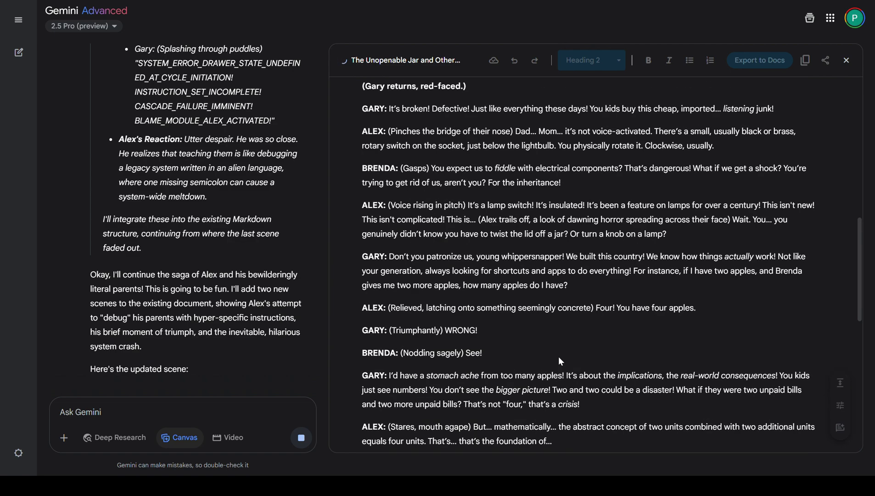
scroll(558, 356, down, 9)
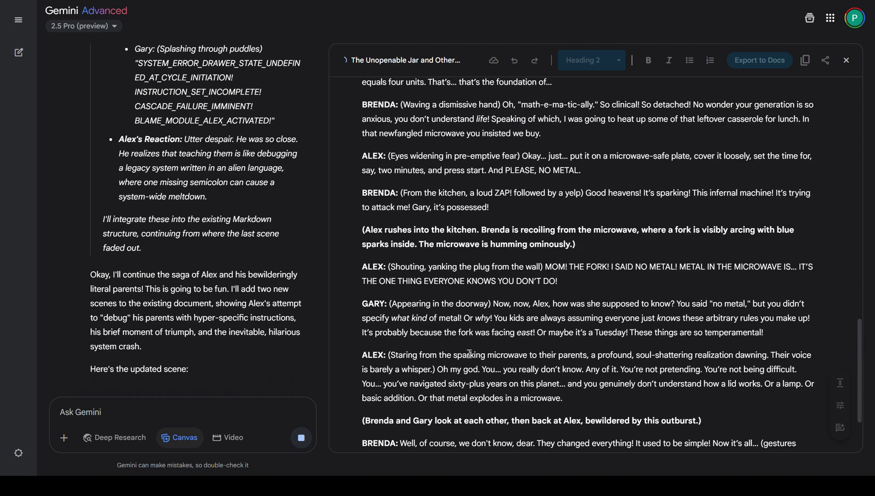
scroll(238, 315, up, 1)
scroll(238, 316, down, 1)
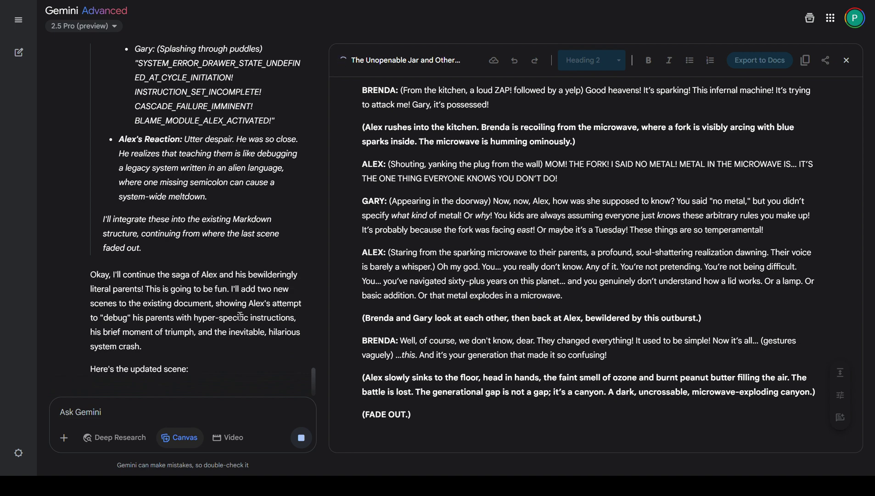
scroll(240, 316, up, 2)
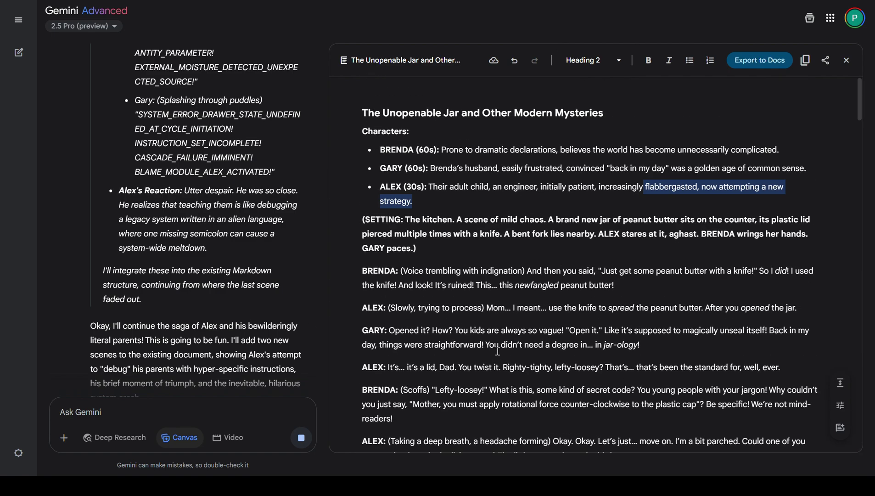
Step: Examine the updated canvas through the Sandwich Protocol and laundry scenes, clear the text selection, and return to the start of the Sandwich Protocol
scroll(497, 351, down, 3)
scroll(498, 352, up, 3)
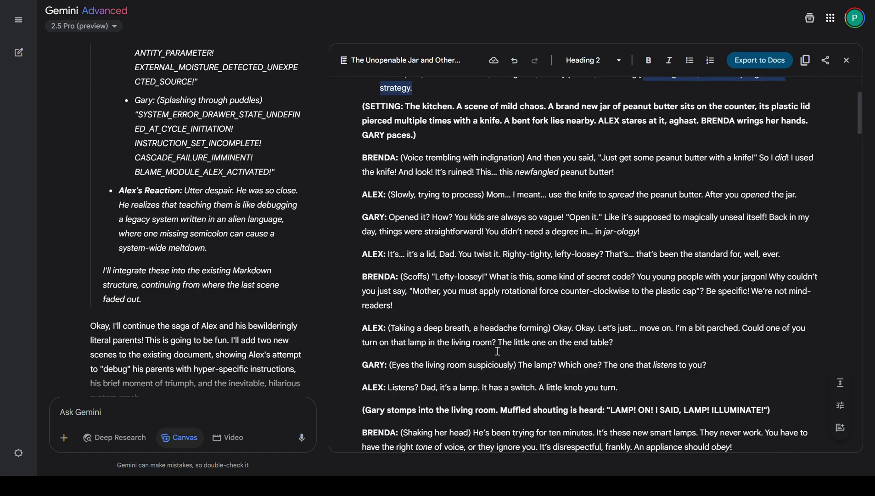
scroll(496, 355, down, 7)
scroll(495, 355, down, 20)
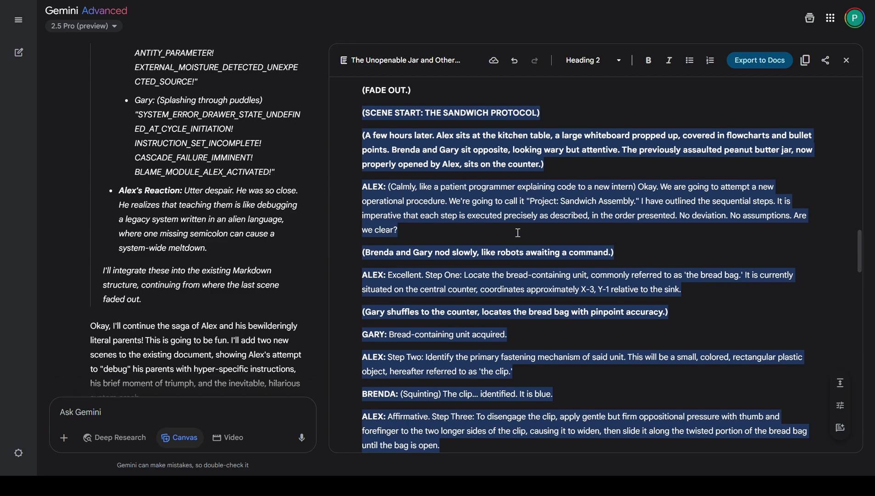
scroll(516, 250, down, 3)
scroll(514, 263, down, 20)
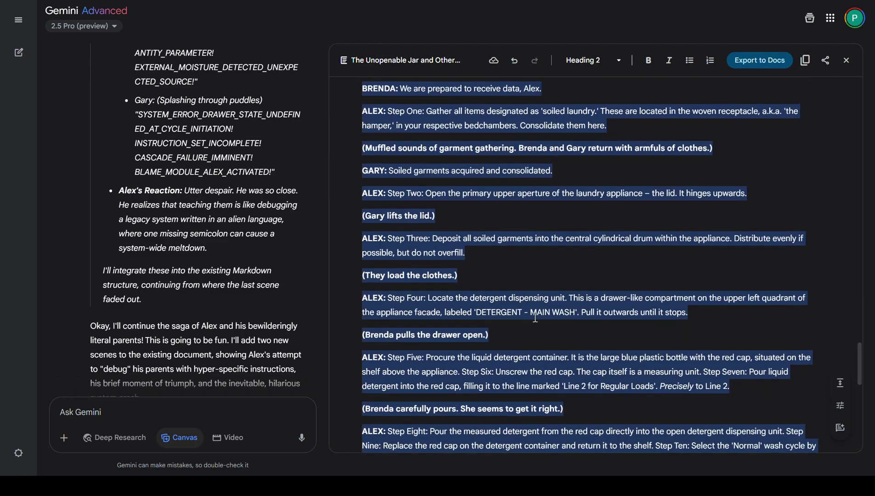
scroll(544, 327, up, 20)
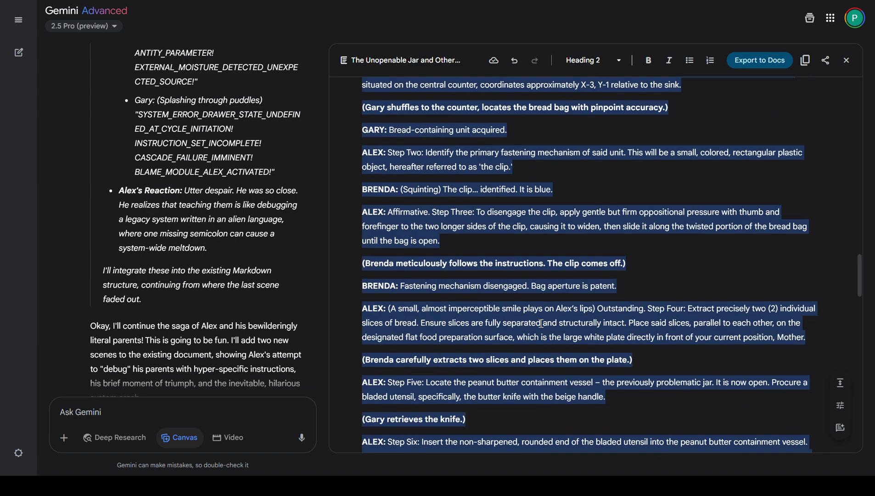
scroll(543, 324, down, 1)
click(543, 311)
scroll(544, 310, up, 3)
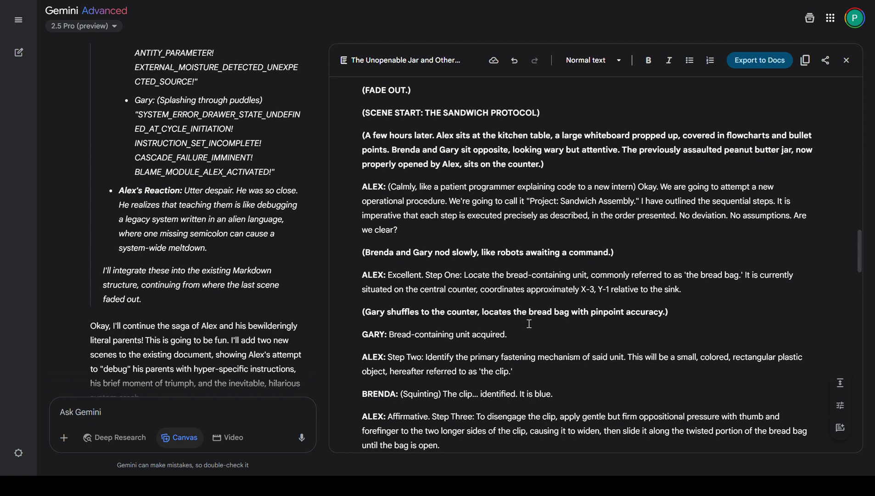
Step: Read the Sandwich Protocol scene in the canvas from the whiteboard introduction through to its fade-out
scroll(531, 325, down, 5)
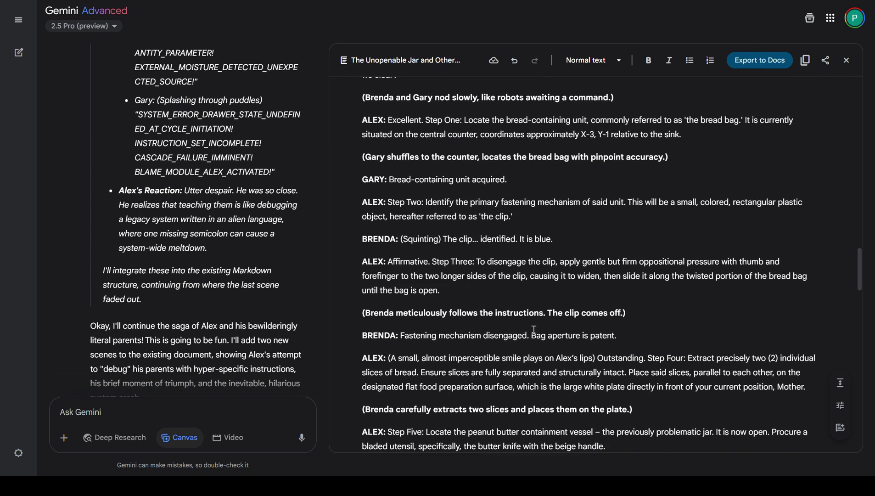
scroll(534, 329, down, 1)
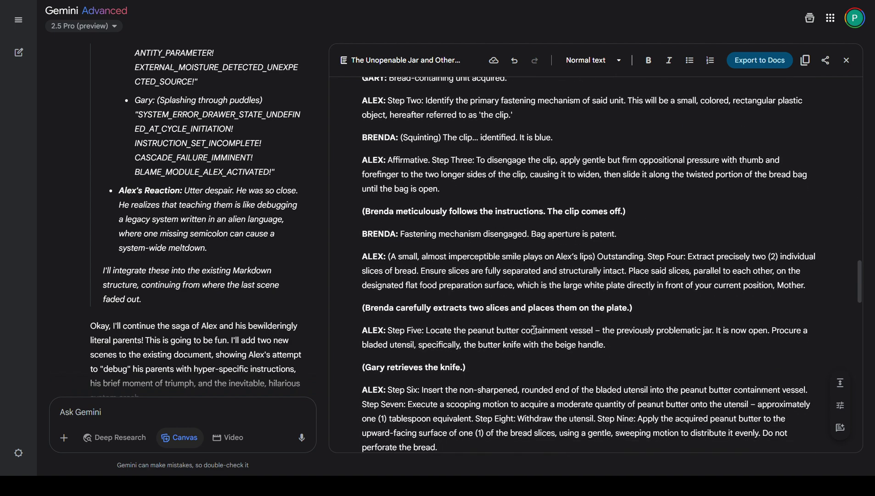
scroll(534, 330, down, 1)
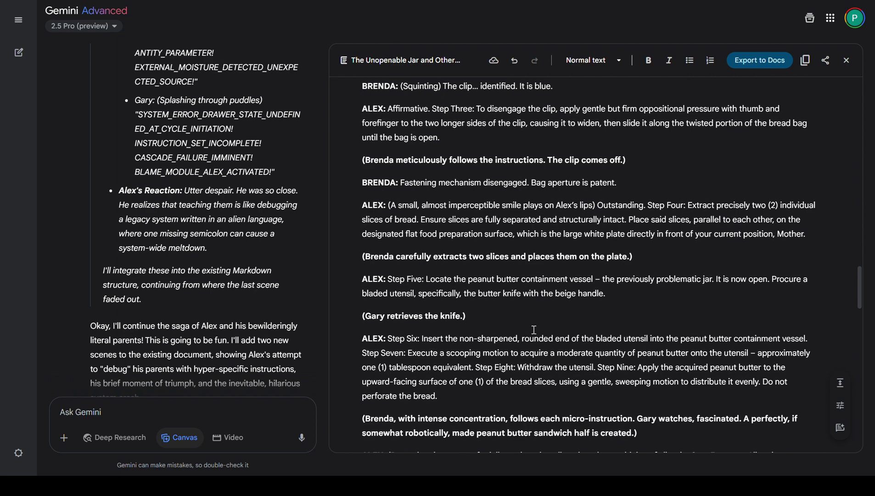
scroll(534, 331, down, 2)
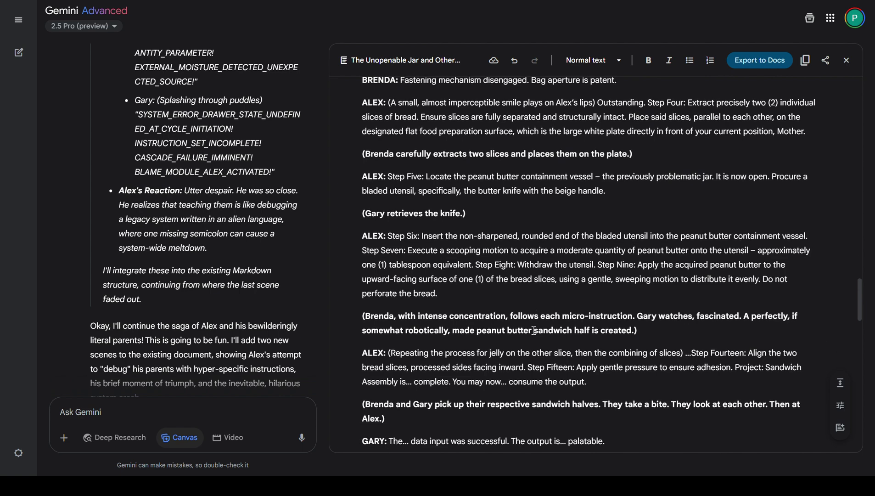
scroll(534, 331, down, 1)
scroll(534, 330, down, 1)
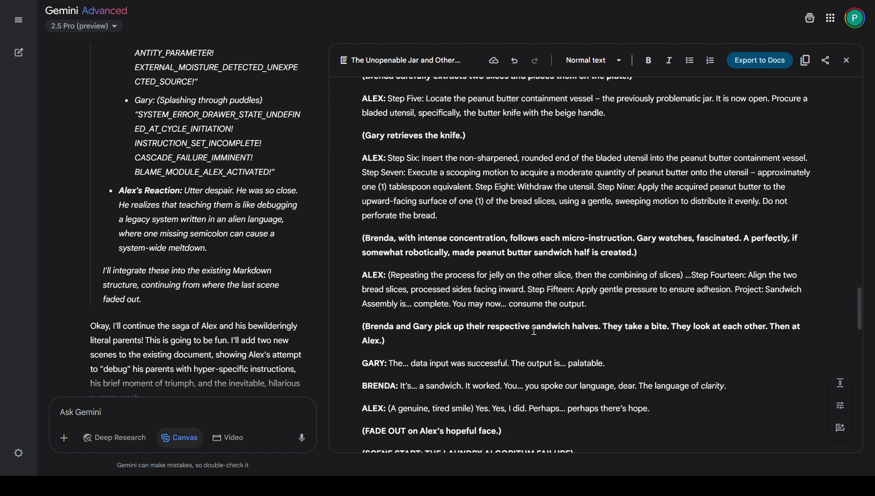
scroll(534, 331, down, 1)
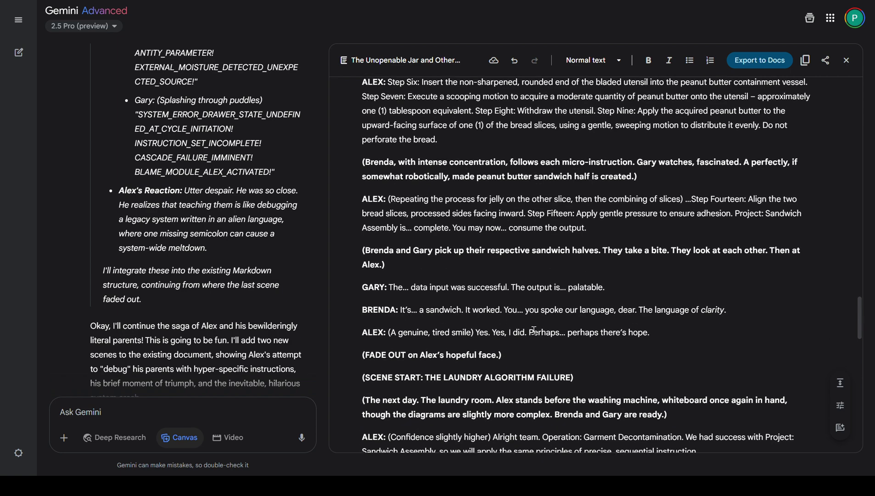
scroll(534, 331, down, 1)
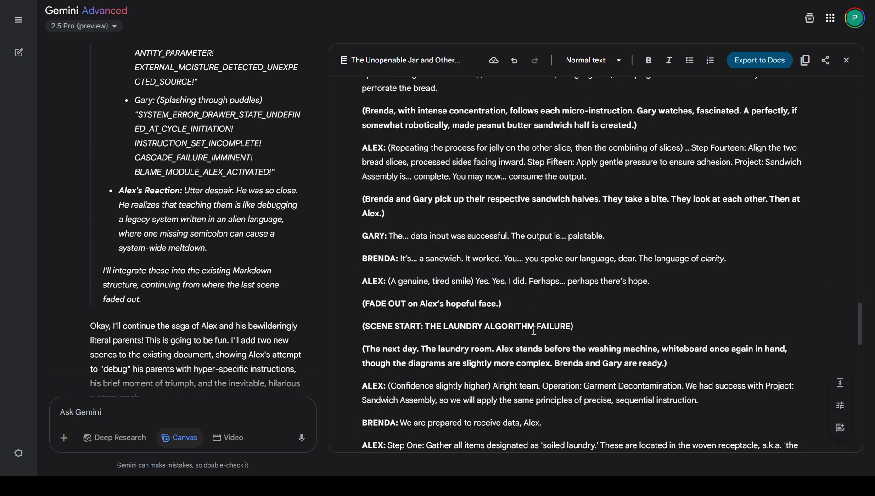
Step: Read the Laundry Algorithm Failure scene from its opening through Alex's numbered washing instructions
scroll(534, 330, down, 1)
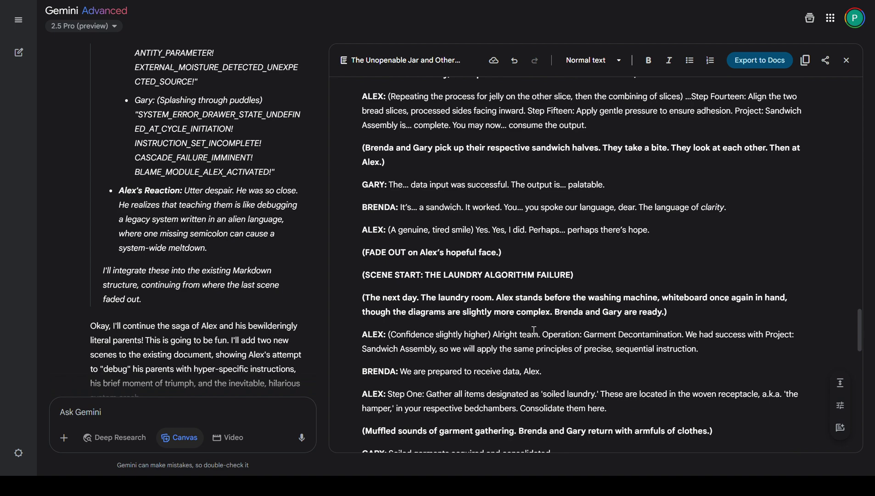
scroll(534, 330, down, 1)
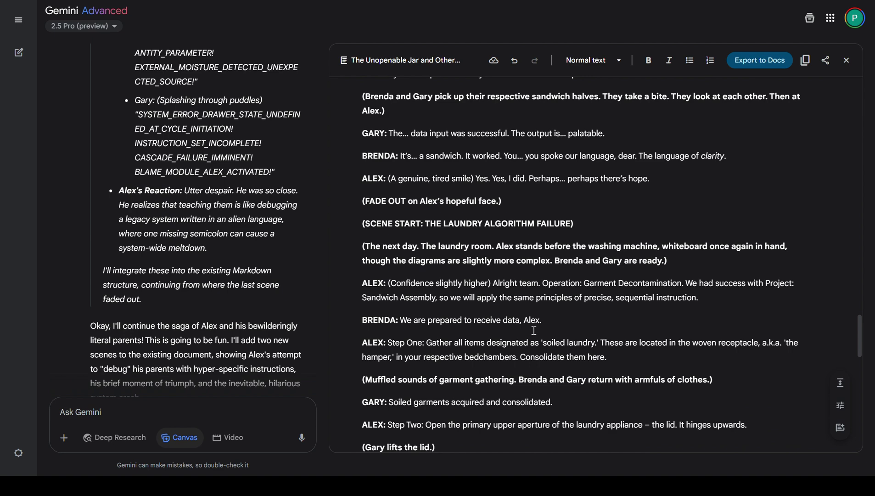
scroll(534, 331, down, 2)
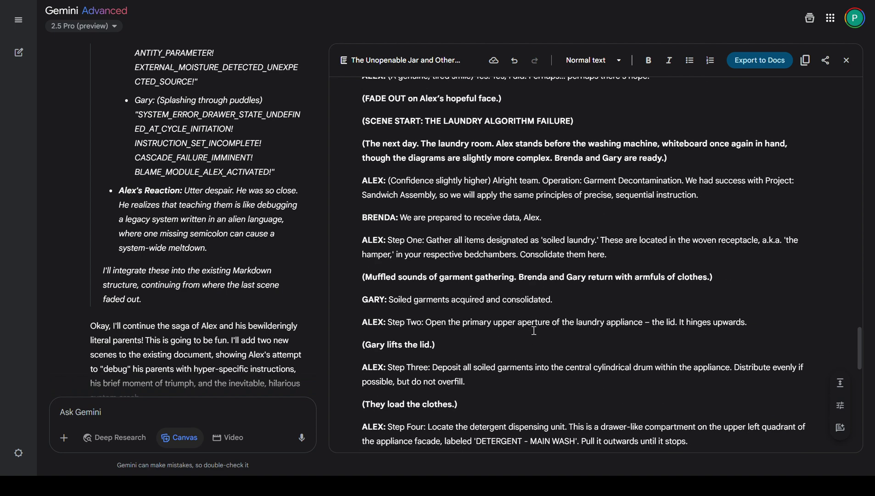
scroll(533, 330, down, 1)
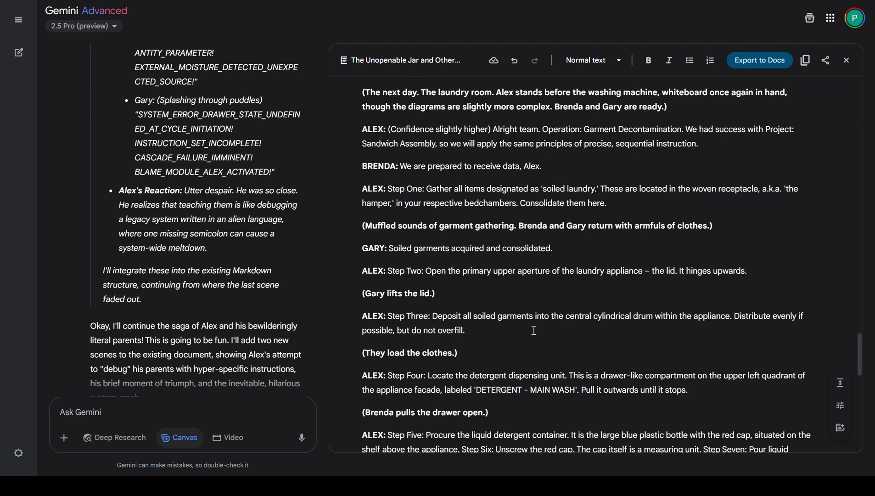
scroll(534, 331, down, 1)
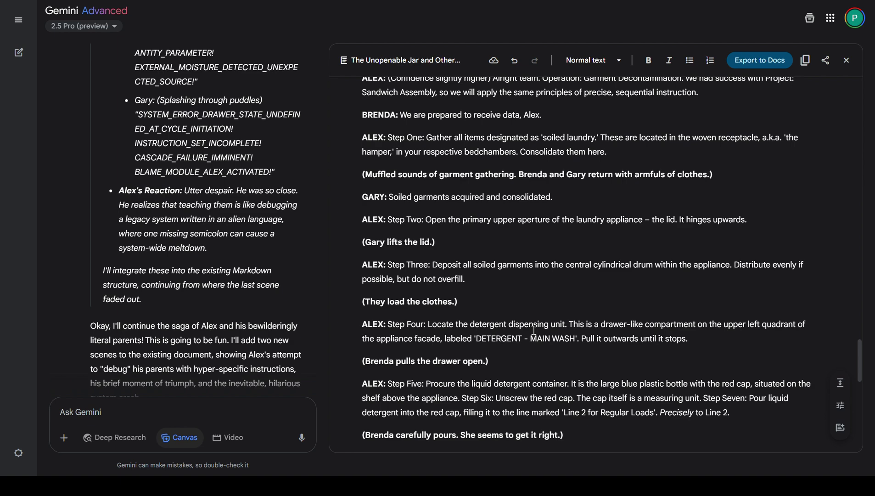
scroll(534, 331, down, 1)
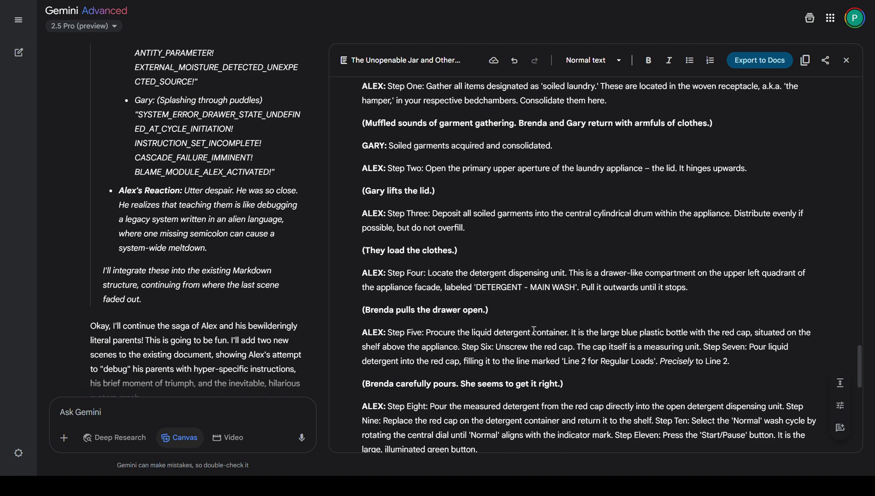
scroll(534, 331, down, 2)
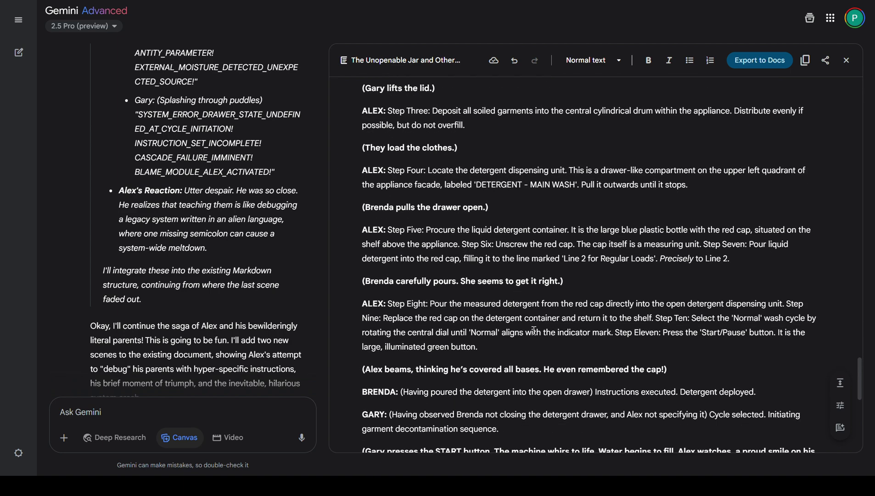
Step: Read the rest of the laundry scene, from the start of the wash cycle to the script's closing fade line
scroll(534, 331, down, 2)
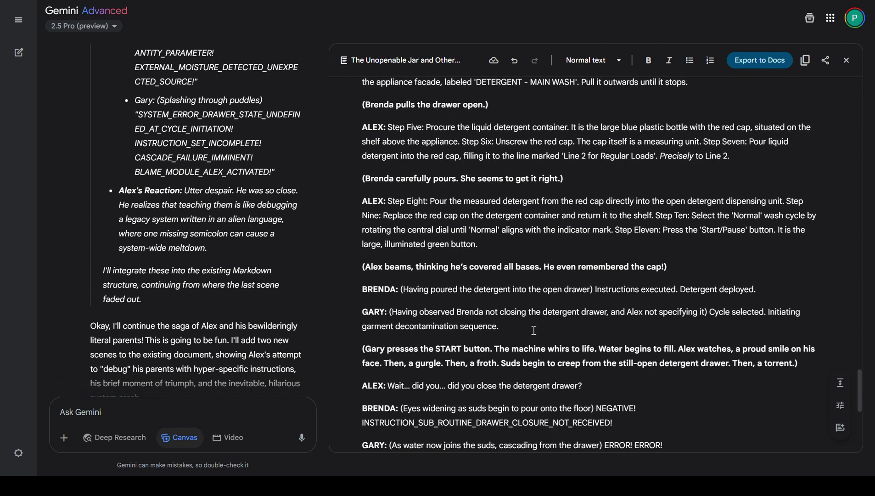
scroll(534, 331, down, 1)
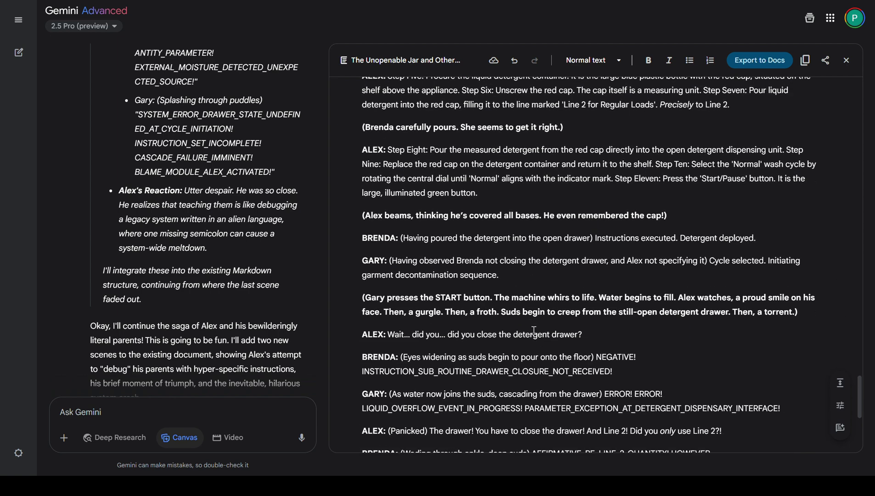
scroll(534, 331, down, 1)
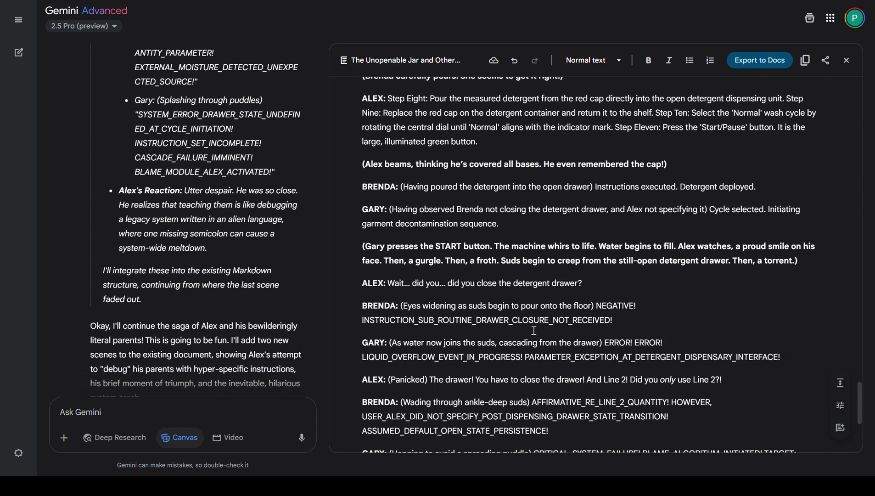
scroll(534, 330, down, 1)
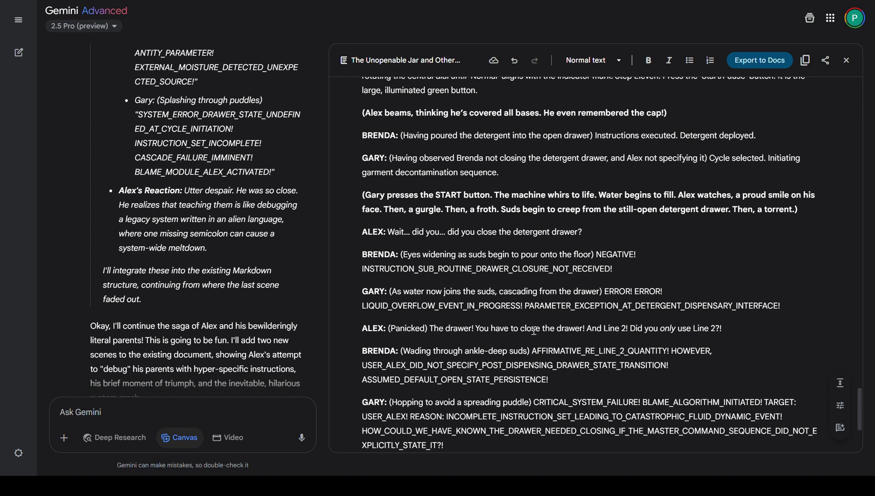
scroll(534, 330, down, 1)
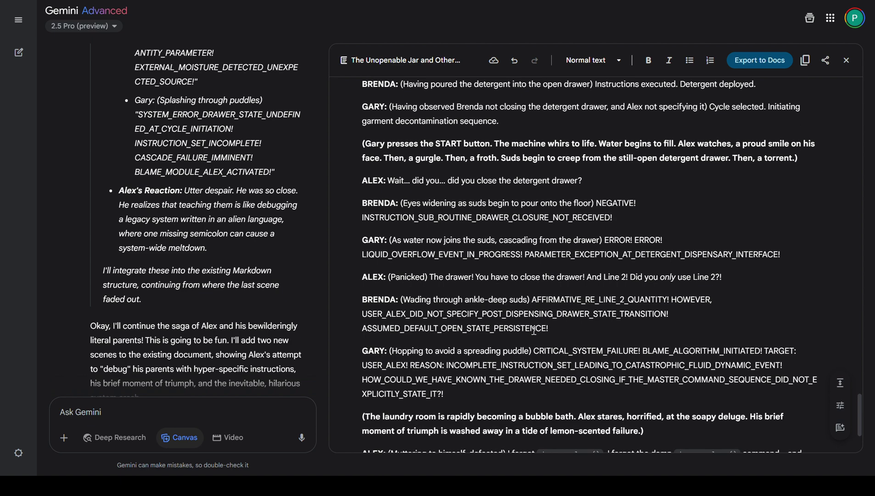
scroll(534, 331, down, 1)
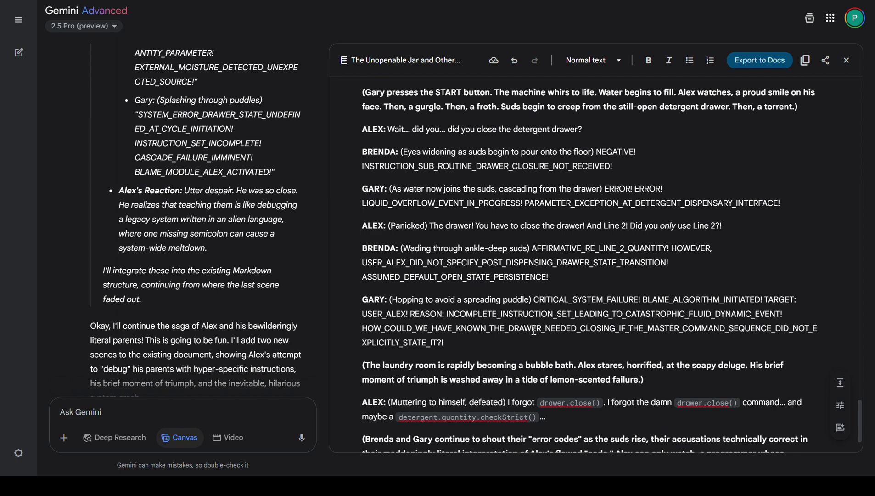
scroll(534, 331, down, 1)
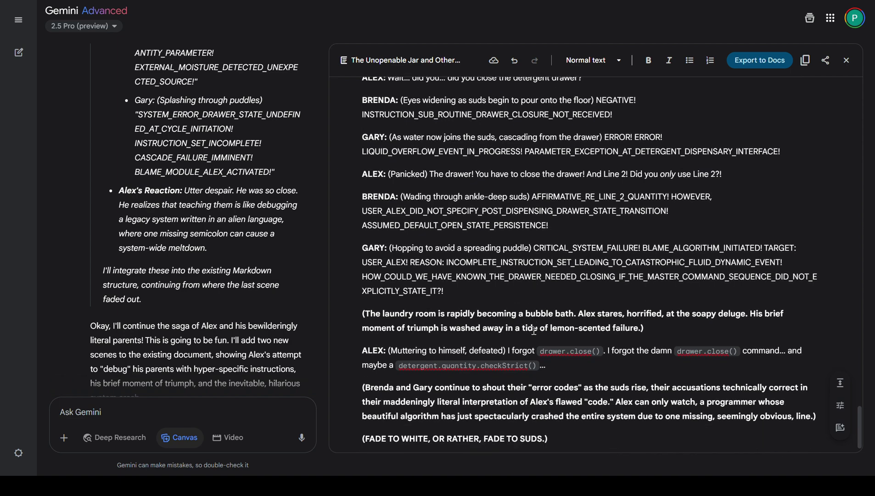
scroll(534, 331, down, 1)
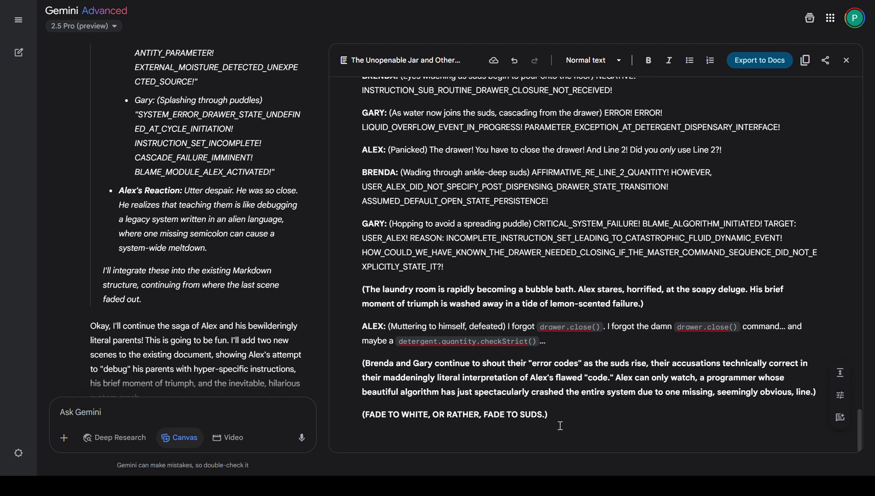
drag(570, 420, 354, 239)
scroll(431, 385, up, 3)
scroll(363, 373, down, 6)
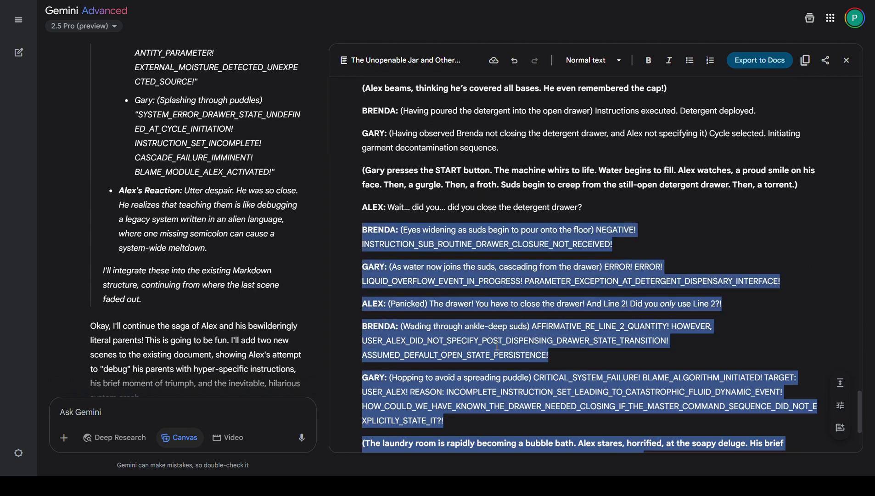
scroll(514, 331, down, 3)
drag(569, 414, 354, 236)
scroll(360, 363, up, 3)
scroll(447, 326, up, 2)
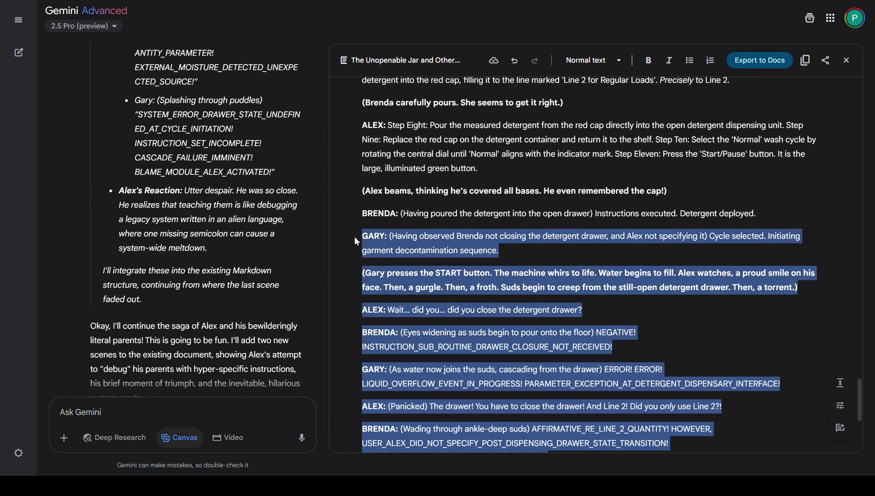
scroll(504, 303, down, 5)
click(530, 388)
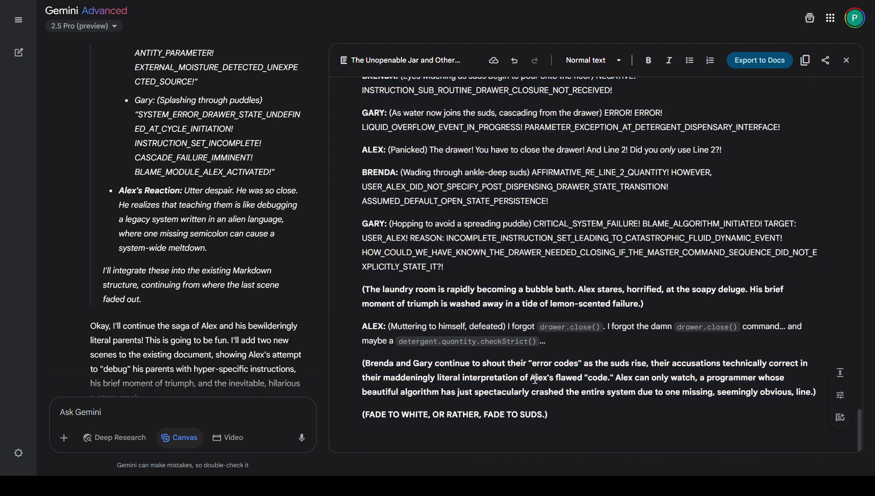
drag(491, 363, 361, 337)
click(564, 418)
scroll(495, 349, down, 5)
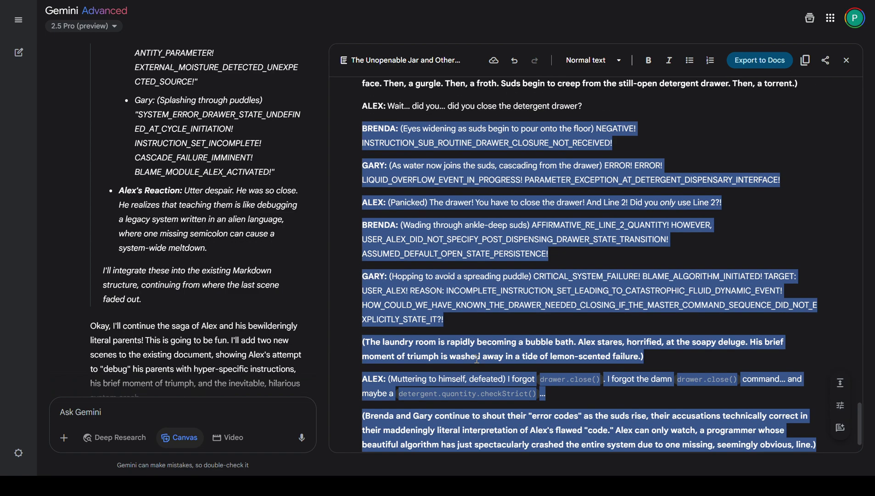
click(495, 349)
Step: Select the laundry text from the START button direction to the script's end and begin its edit request: "okay this is good, but the parents go "too machine "rather"
scroll(459, 281, up, 3)
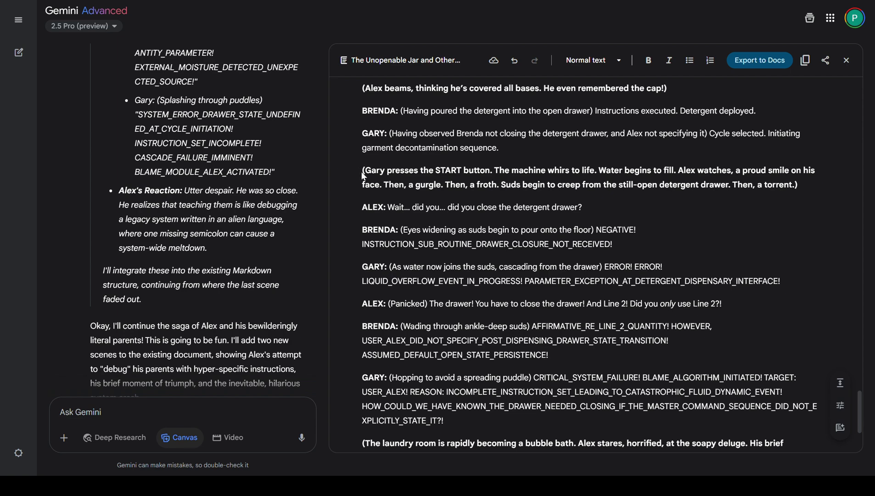
click(388, 172)
drag(363, 172, 573, 407)
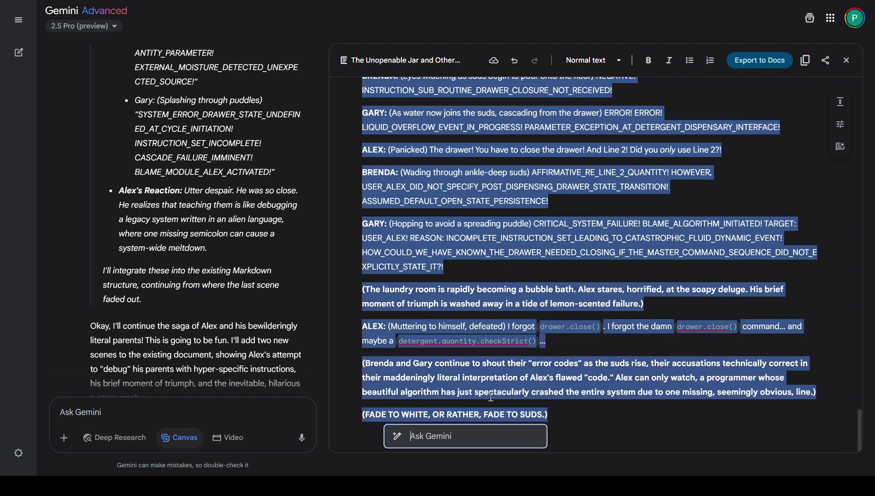
text(okay t)
text(his is good, but th)
text(e parents go)
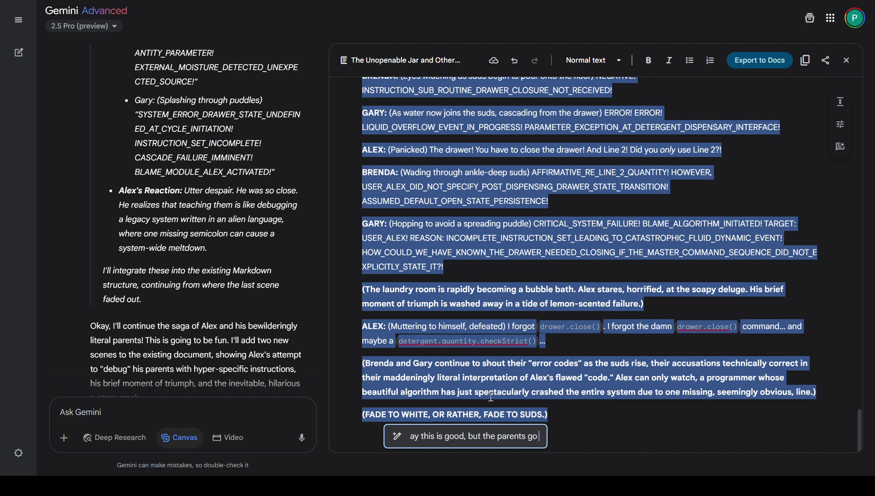
text( "too machine "rather)
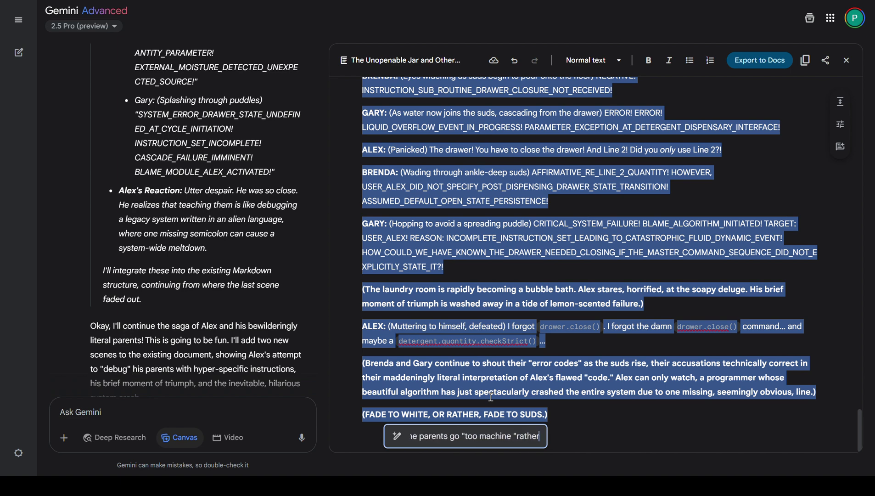
Step: Finish and submit the edit request: "boomer nonsense" rather than explicitly giving error codes, with Alex not figuring it out on his own UNTIL the disaster happens
text( than explicit)
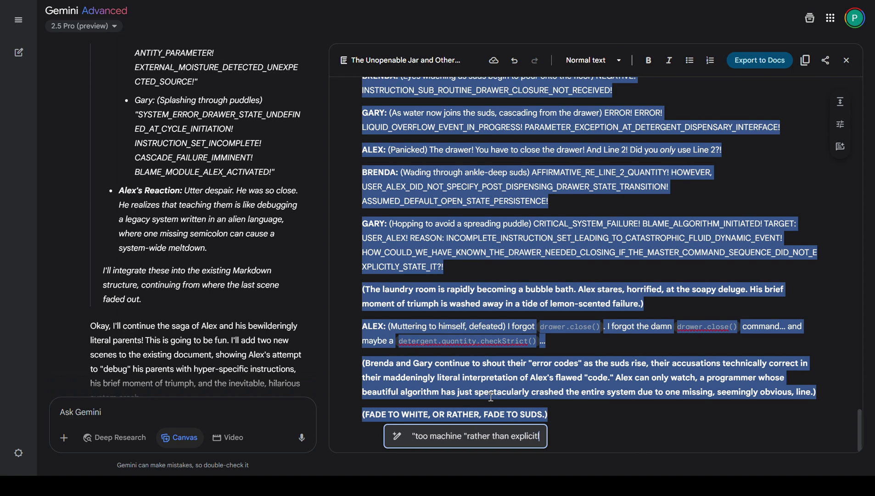
text(ly giving error codes, e)
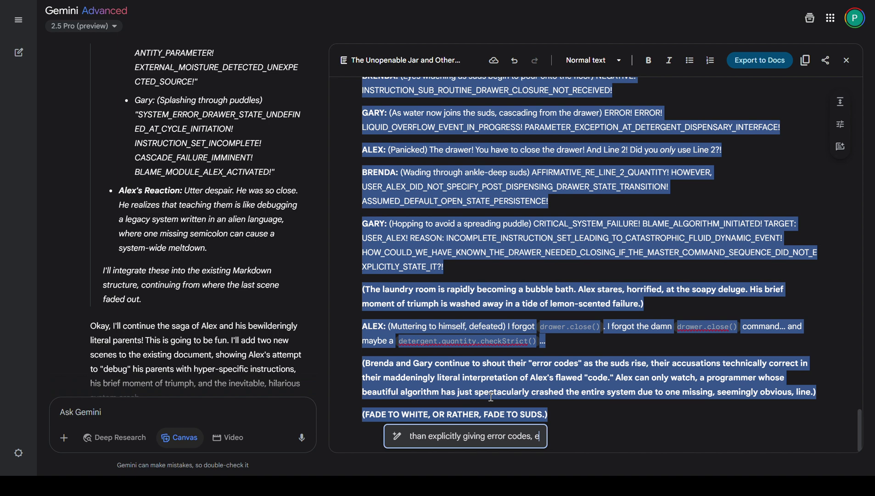
key(BackSpace)
text(revert bac)
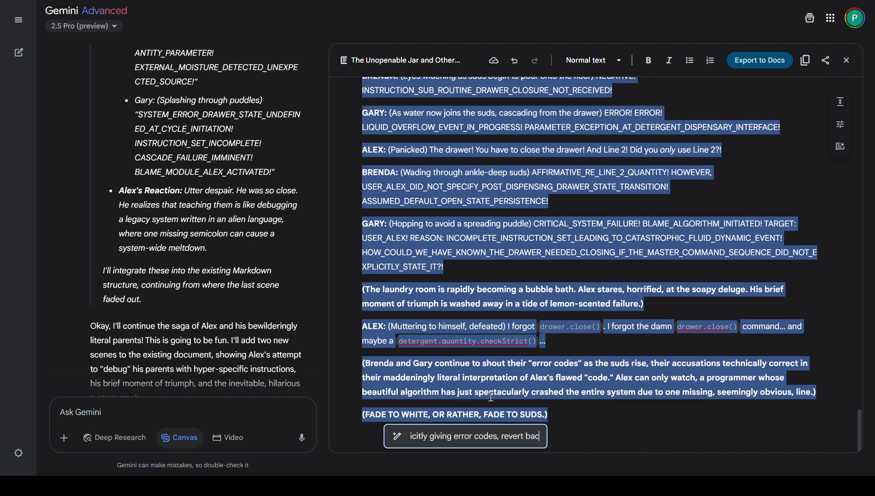
text(k to "boomer non)
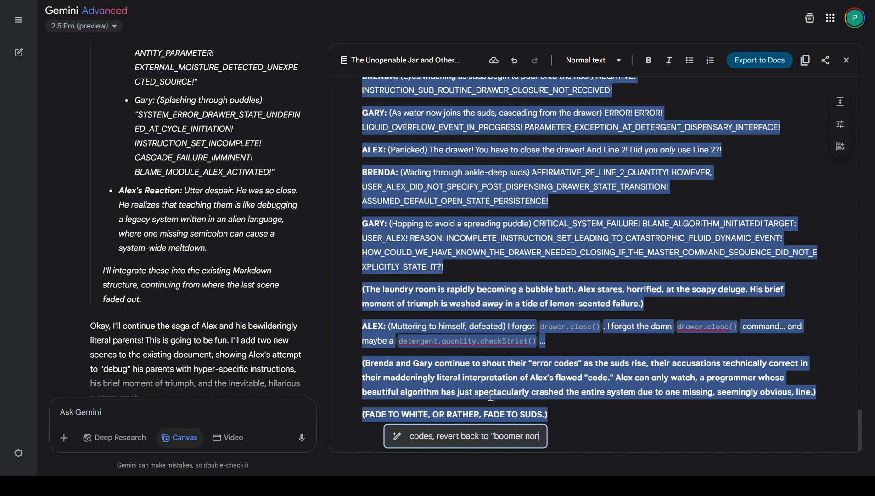
text(sense" a)
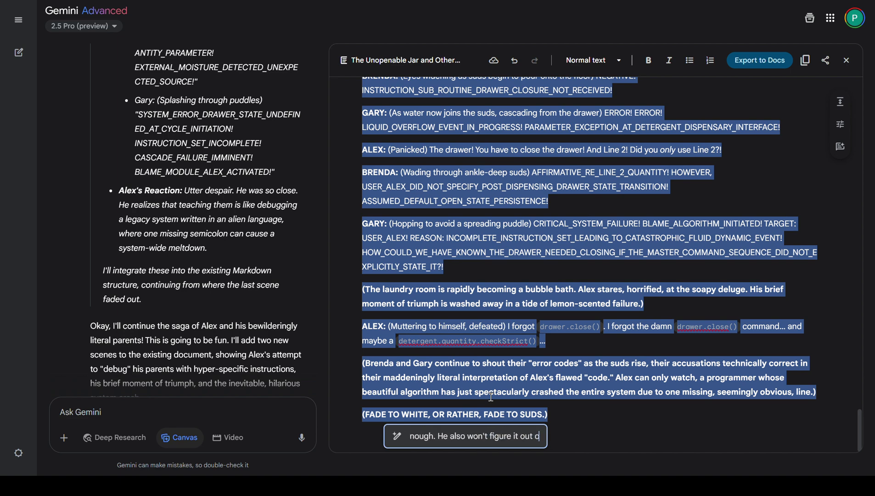
text(NTIL)
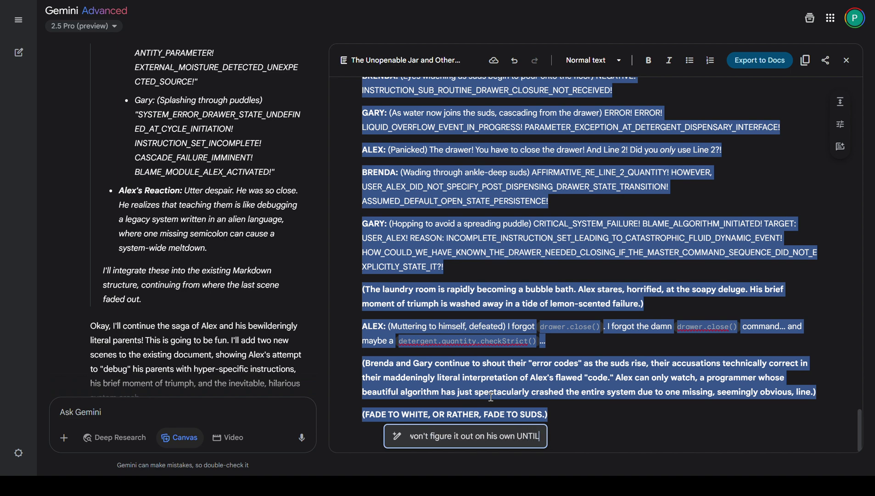
text( the disaster happens)
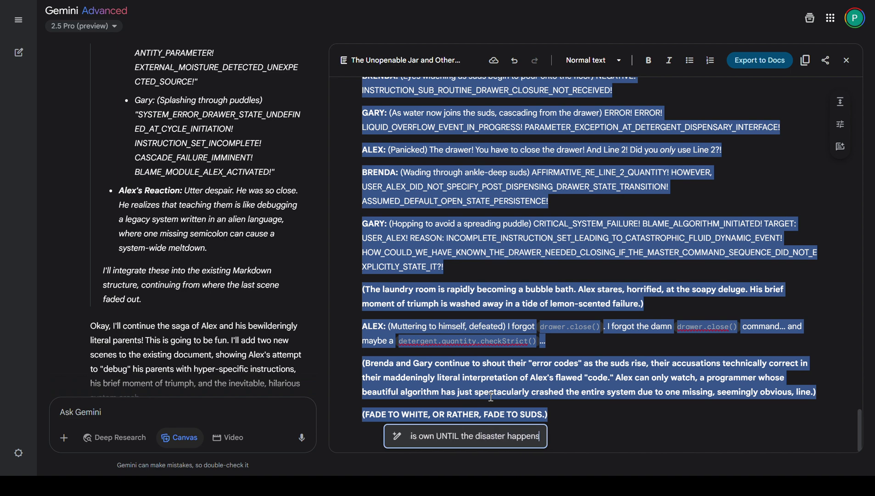
key(Return)
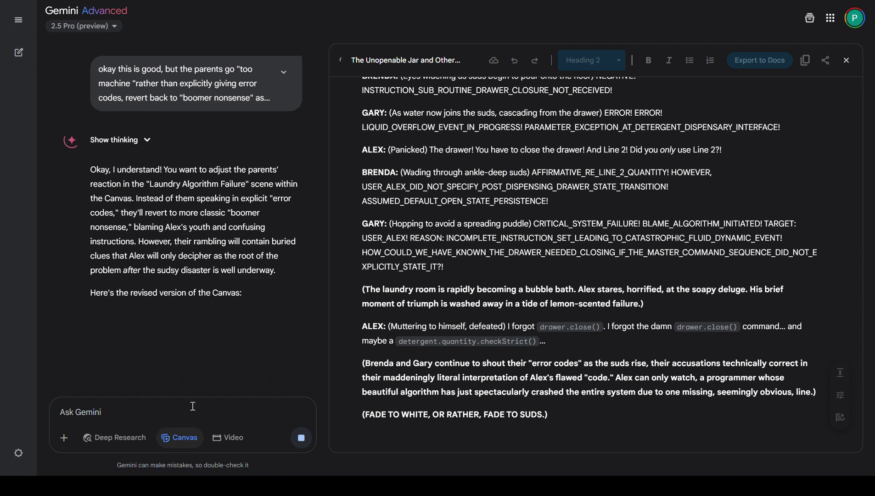
Step: Begin a new chat prompt: "finally, add a nice clean "good ending" where alex is now, a year later, an "expert boomer coder" and"
click(160, 411)
text(finally, add a nice clean )
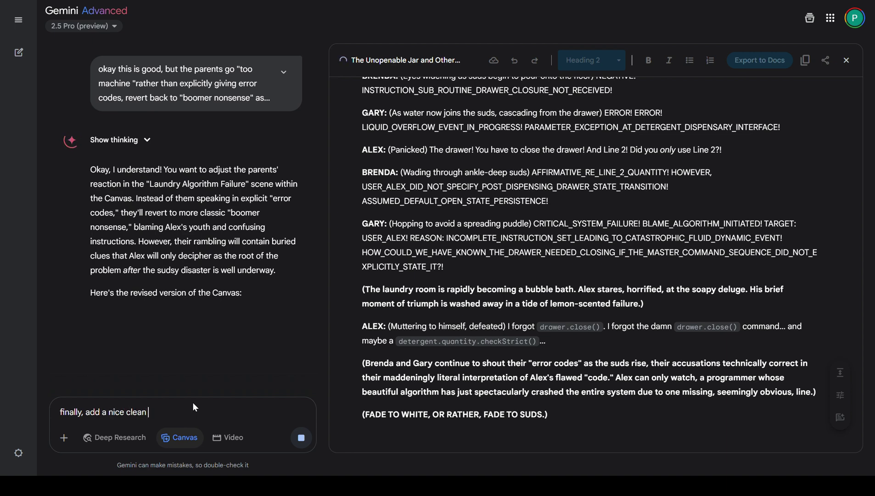
text("good end)
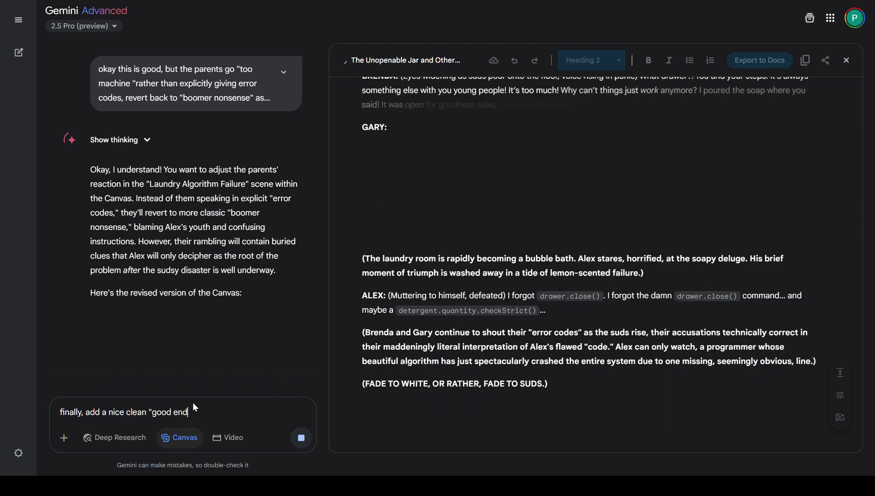
text(ing" where alex is)
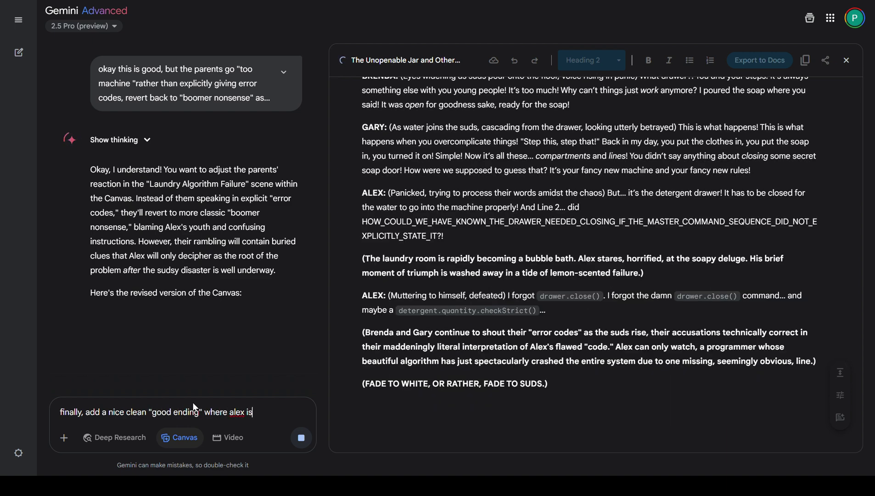
text( now, a year late)
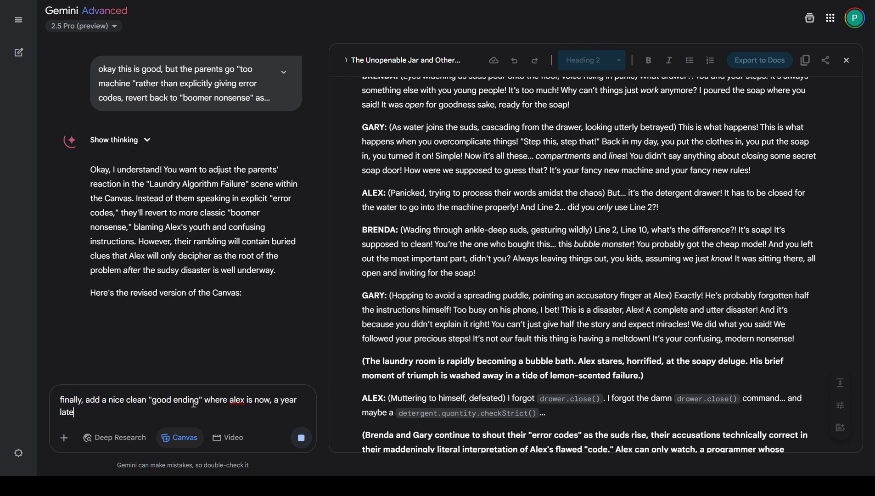
text(r, an "expert boo)
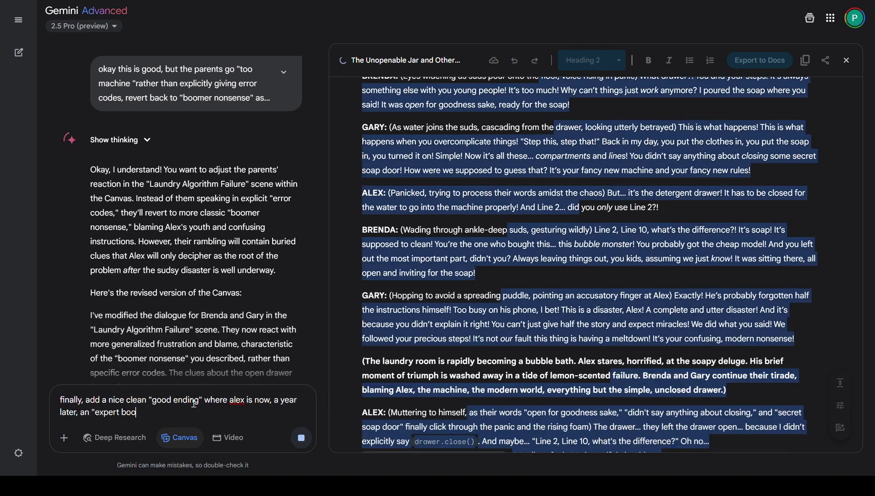
text(mer coder" and )
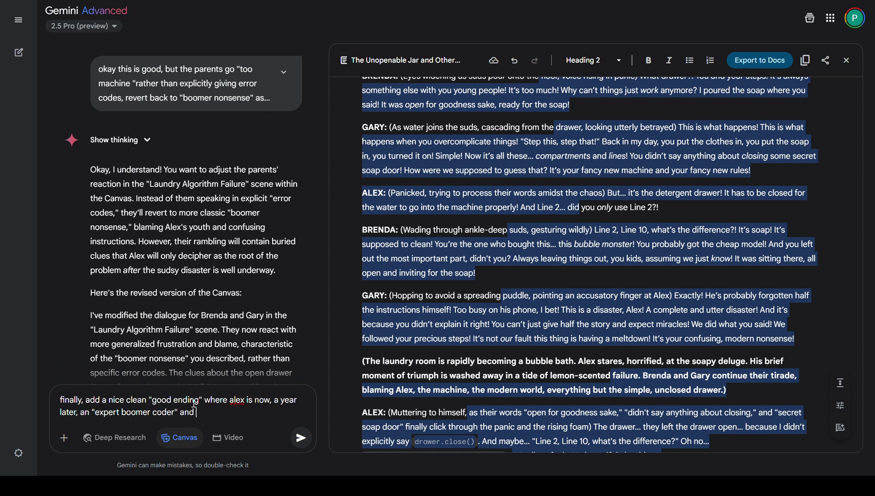
Step: Continue the prompt with "instructs them on a very complex understanding of how to "be not a monster, politically, and respect the downtrodden""
text(instructs them on a very complex und)
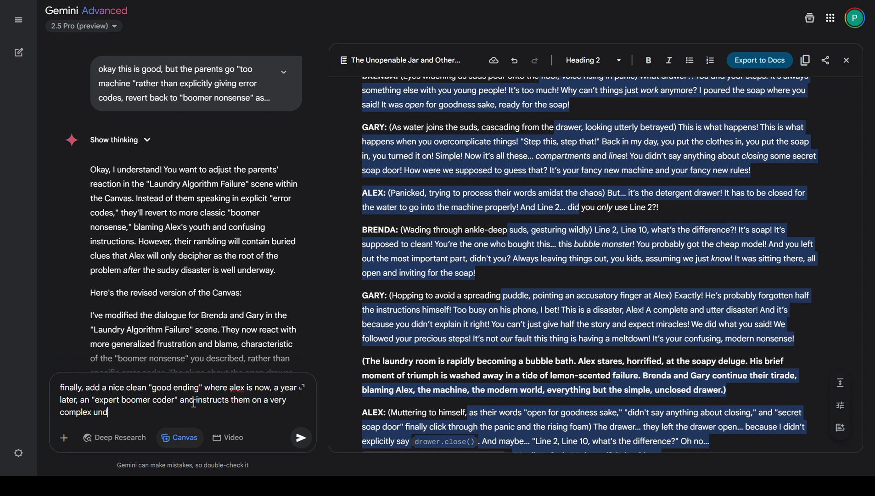
text(erstanding of how to "b)
text(e a)
text(new)
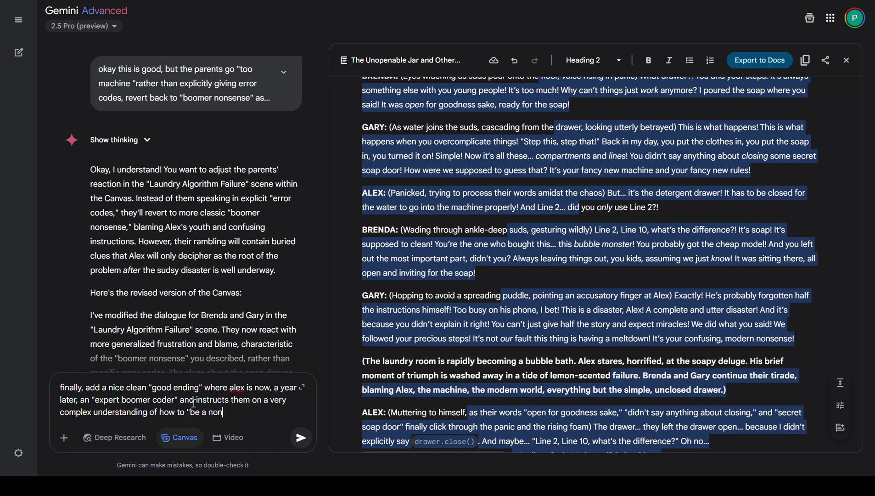
key(BackSpace)
key(BackSpace)
key(BackSpace)
key(BackSpace)
key(BackSpace)
text(not a monster, politically,)
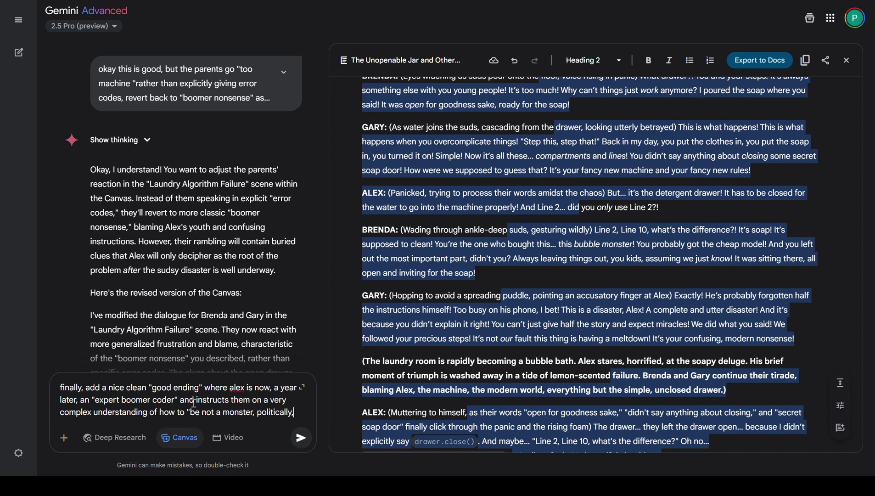
text( and respect the dow)
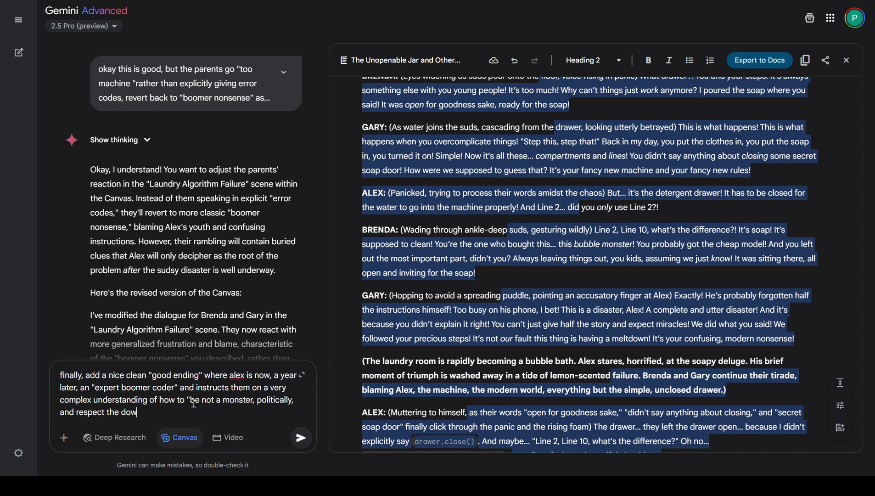
Step: Complete the prompt with "it will be.....almost exceedingly complex, step by step, but he pulls it off" and submit it
text(ntrodden" it will be.....alno)
key(BackSpace)
key(BackSpace)
text(most exceedingly complex, step by )
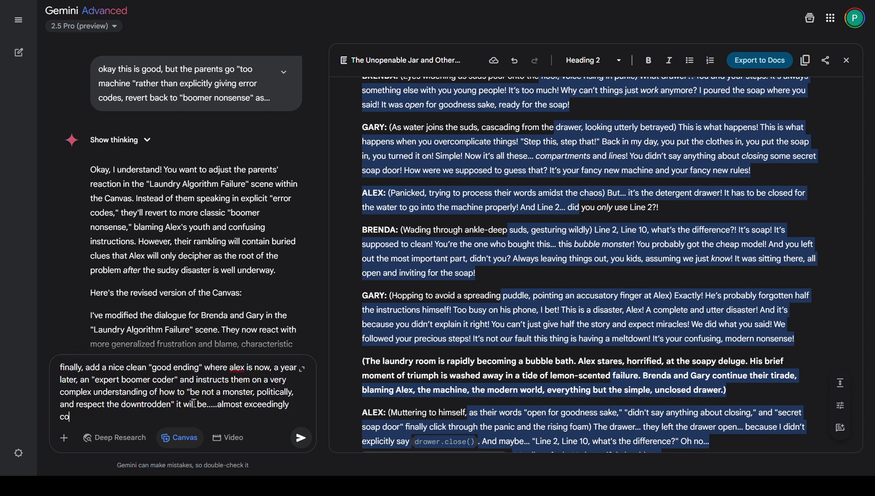
text(step, )
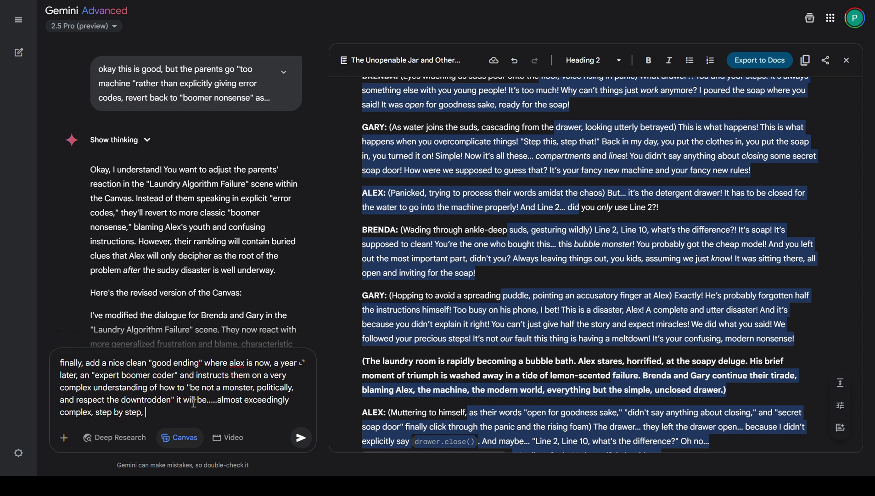
text(but he pulls it off)
key(Return)
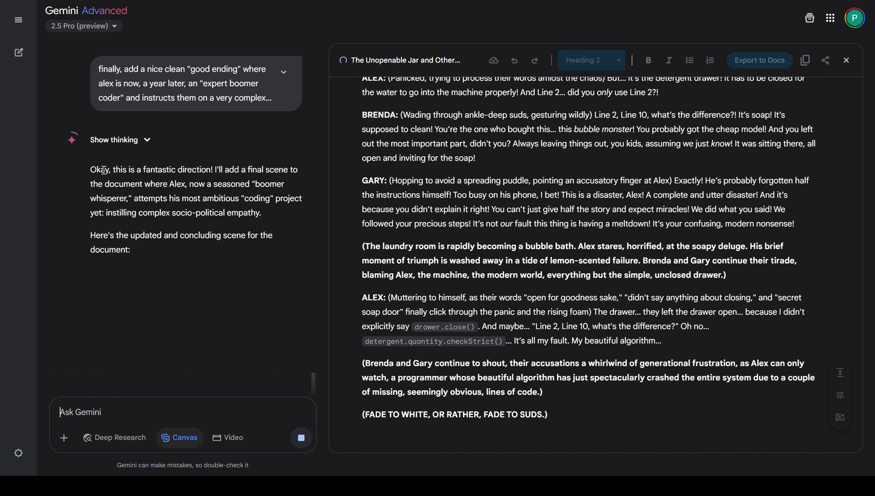
Step: Expand the model's thinking for the good-ending request and read it through to the summary of the added scene
click(120, 140)
scroll(202, 273, down, 2)
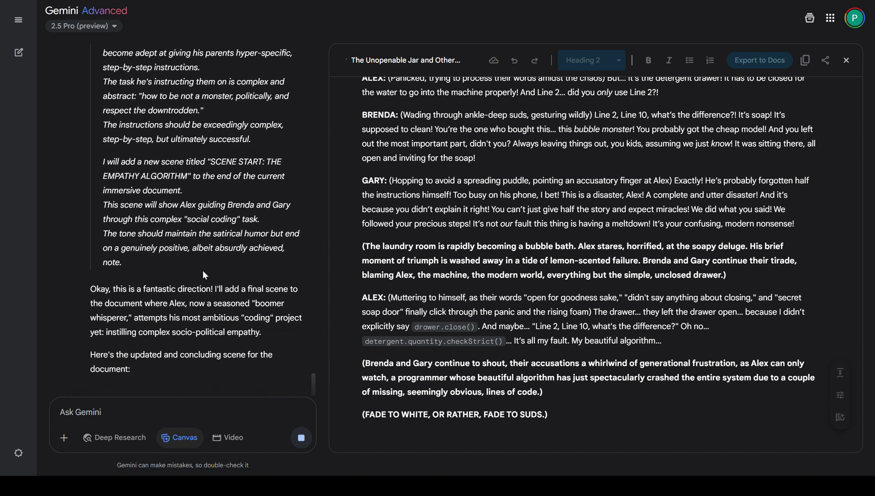
scroll(203, 270, up, 3)
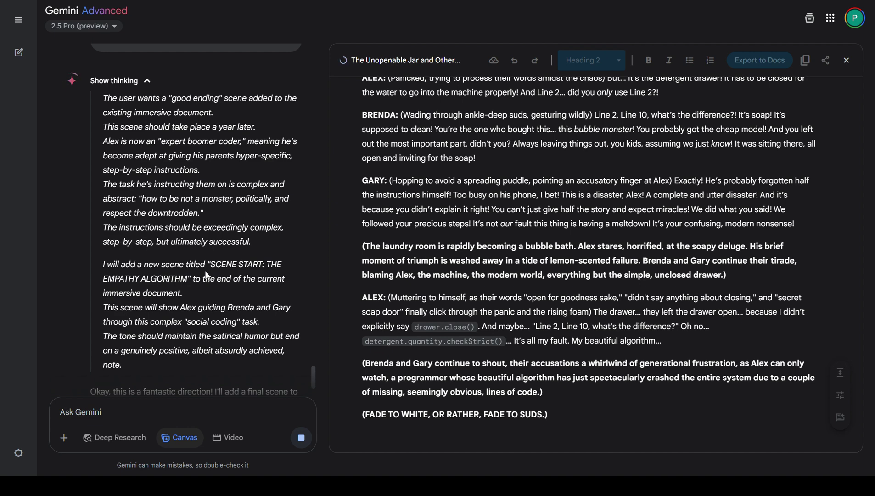
scroll(205, 271, down, 3)
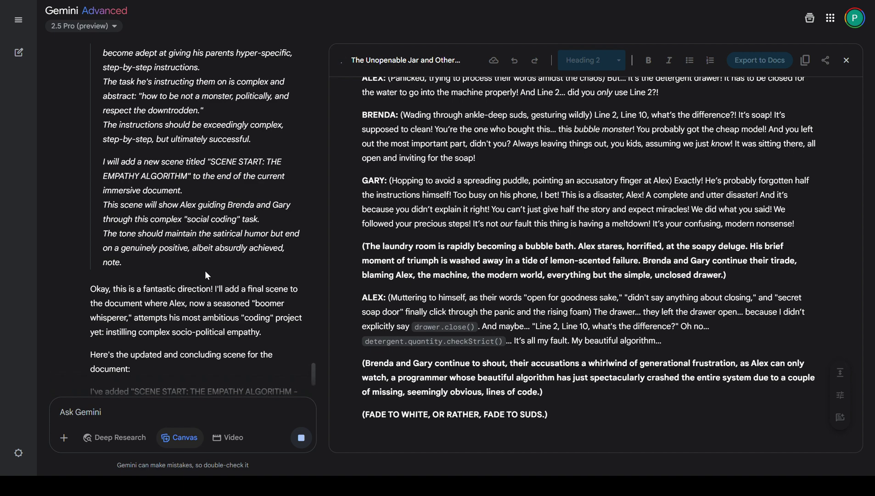
scroll(205, 271, down, 5)
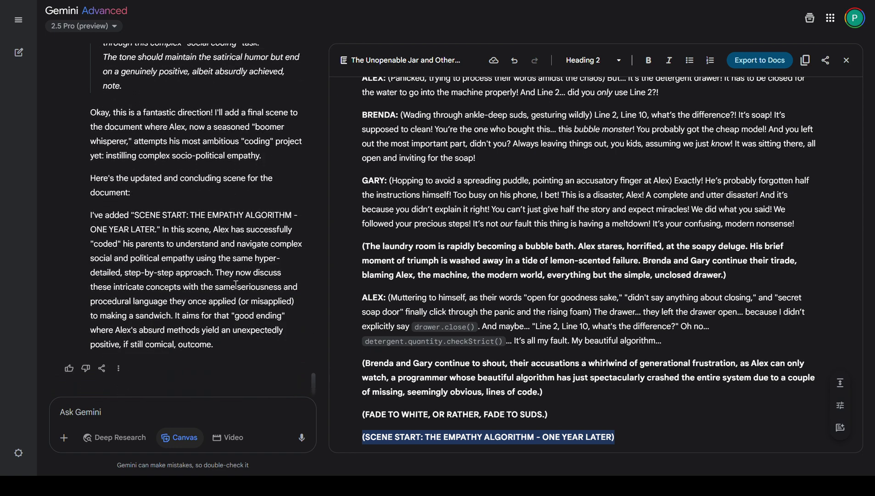
Step: Read the opening of the "Empathy Algorithm - One Year Later" scene in the canvas, through the parents' questions on Modules 7 and 8
scroll(505, 287, down, 6)
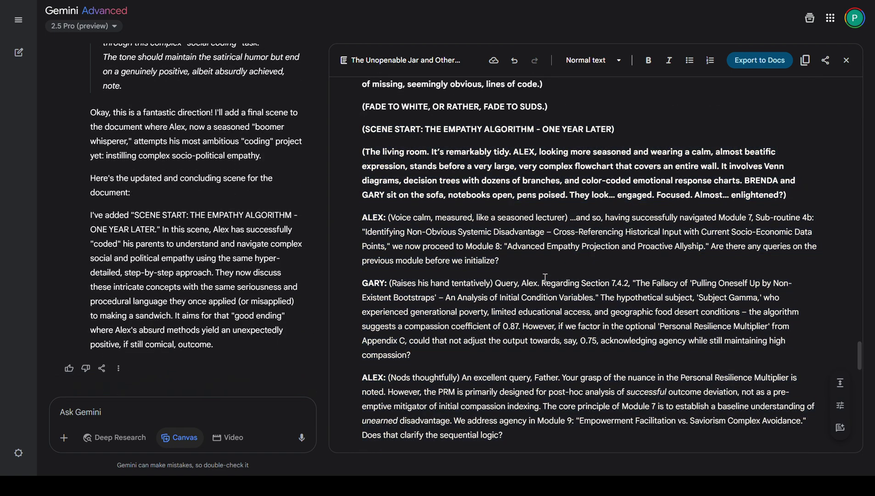
scroll(545, 278, down, 1)
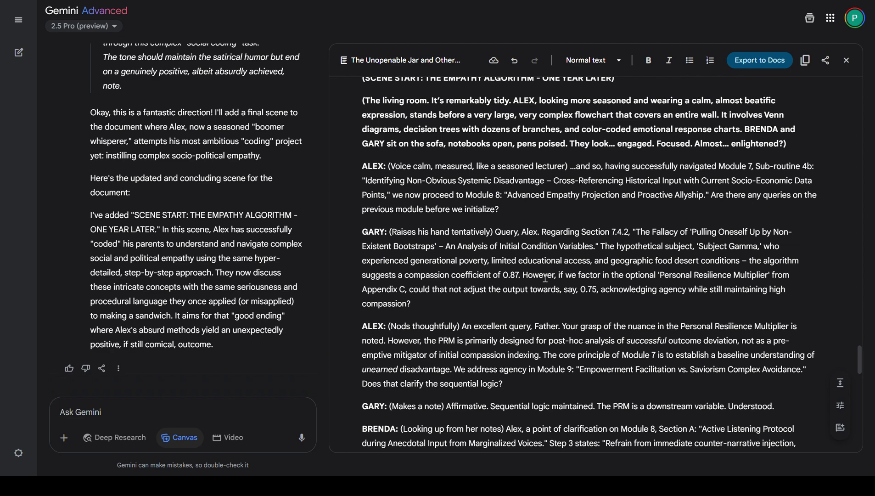
scroll(545, 278, down, 1)
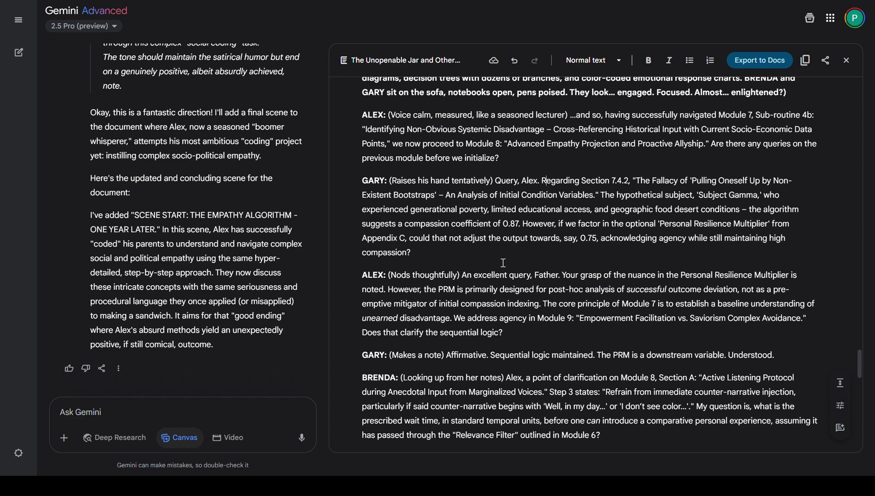
scroll(505, 260, down, 1)
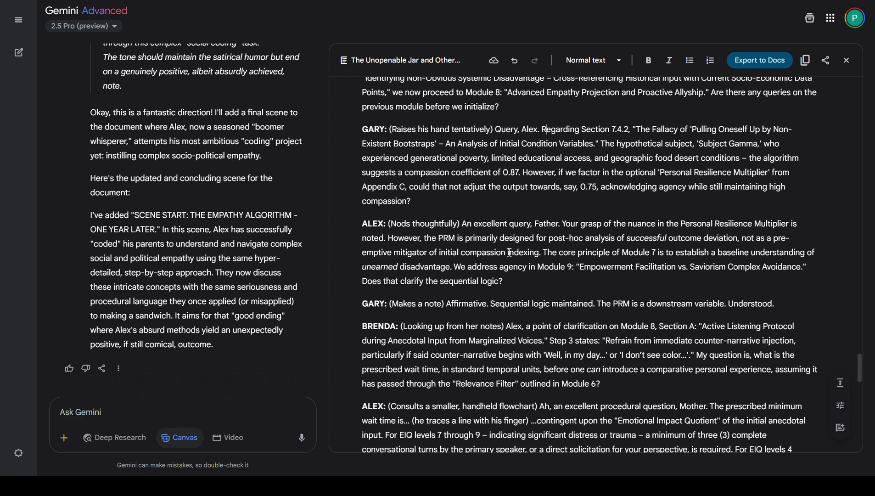
scroll(489, 229, down, 1)
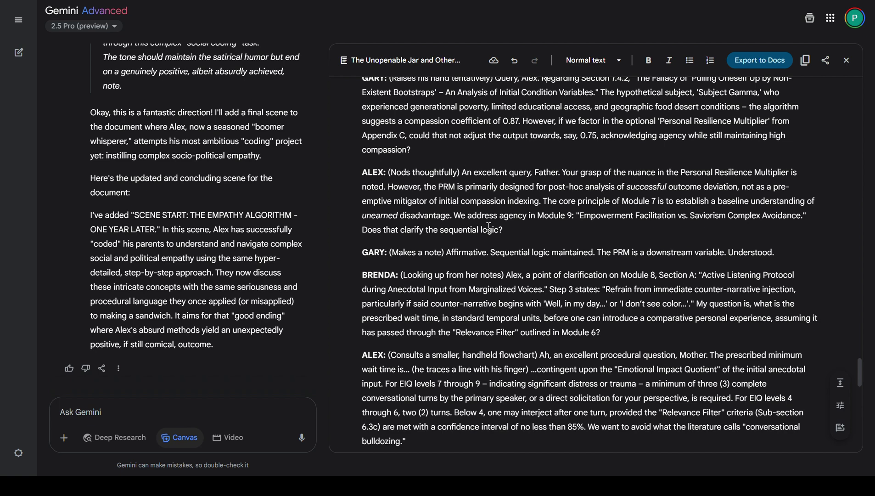
scroll(445, 170, down, 1)
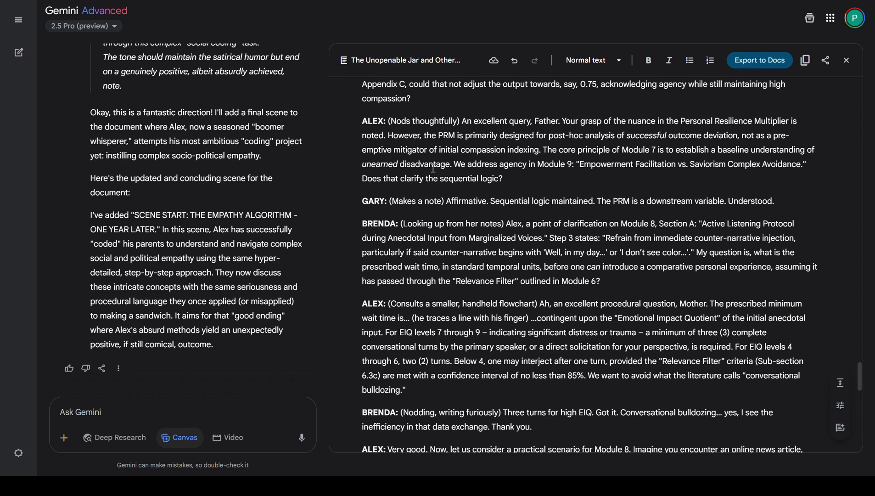
scroll(432, 168, down, 1)
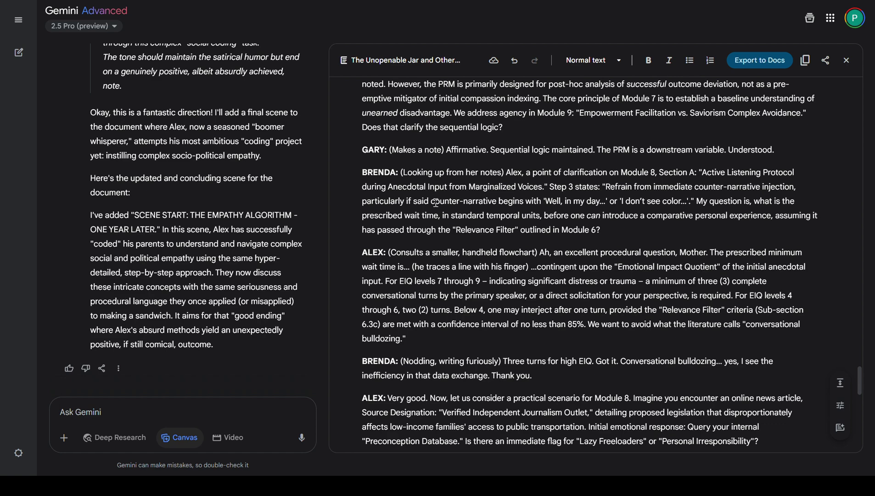
scroll(435, 209, down, 1)
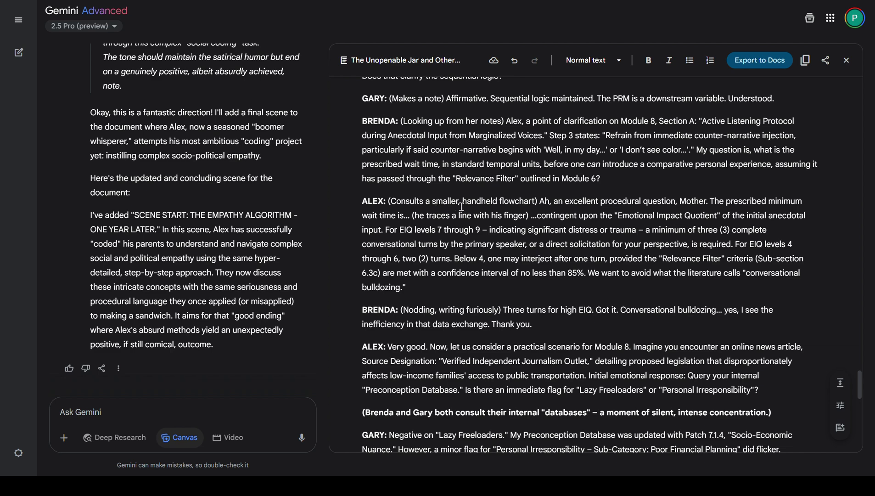
Step: Read the rest of the good-ending scene, from the Module 8 practical scenario through the closing "FADE OUT"
scroll(462, 208, down, 2)
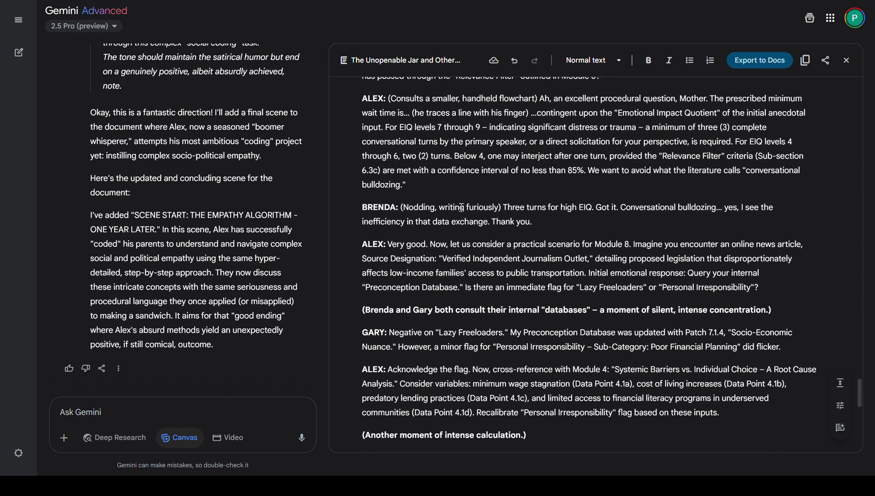
scroll(461, 208, down, 1)
scroll(461, 208, down, 1)
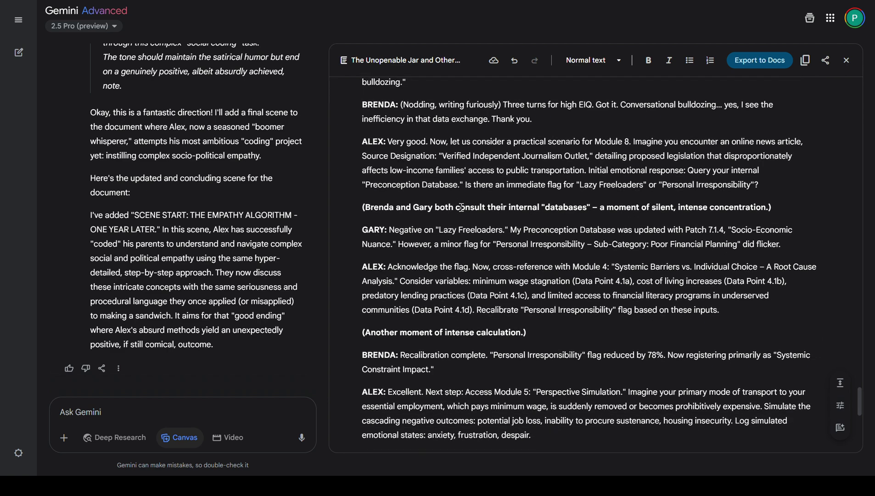
scroll(461, 207, down, 1)
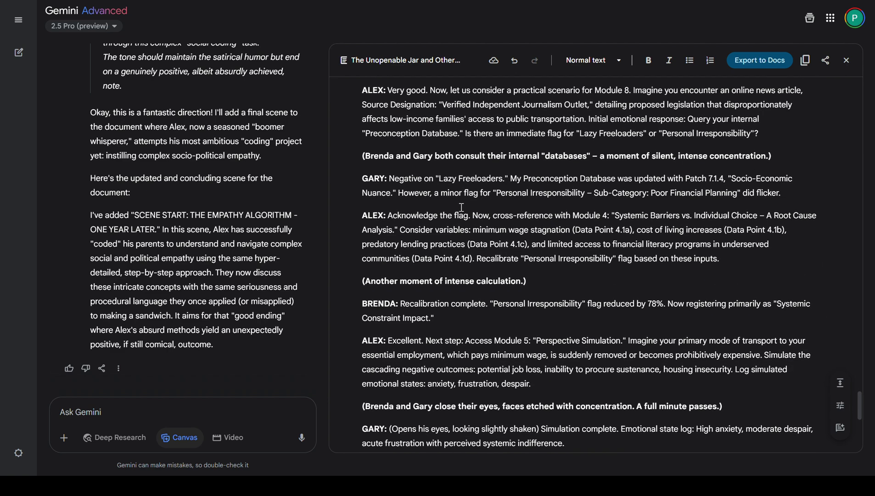
scroll(462, 207, down, 1)
scroll(460, 210, down, 1)
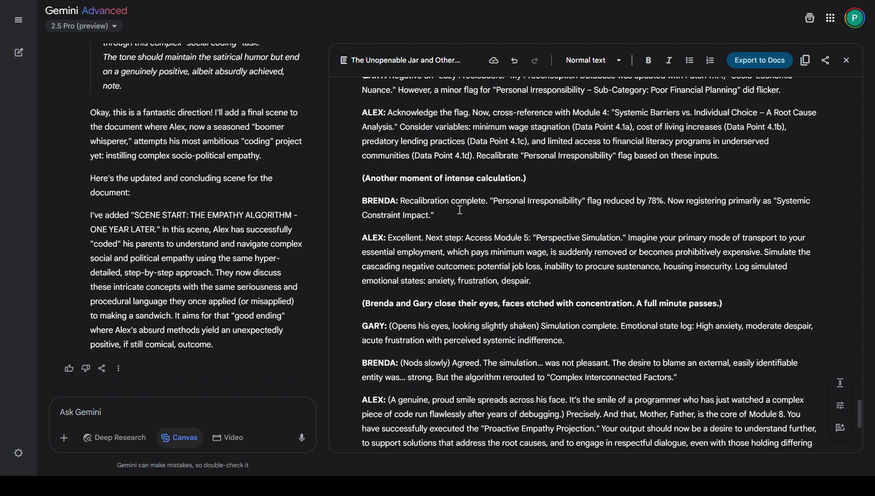
scroll(460, 210, down, 1)
scroll(460, 210, down, 1)
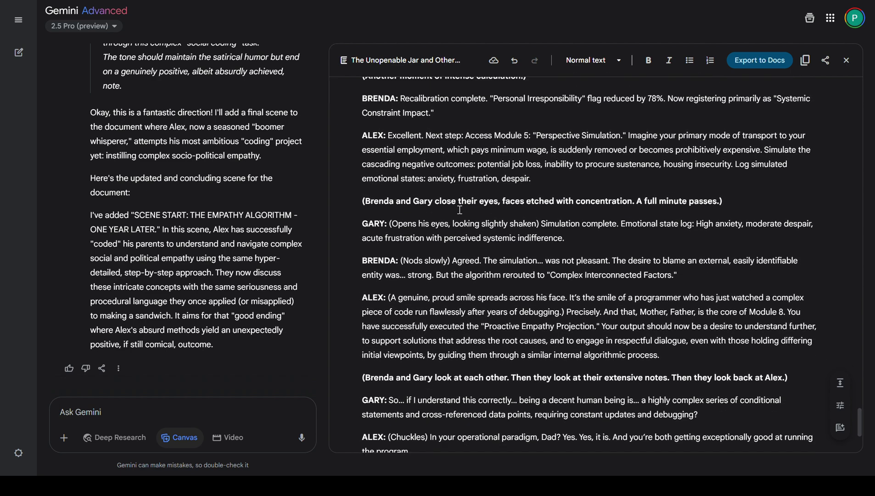
scroll(460, 210, down, 1)
scroll(459, 210, down, 1)
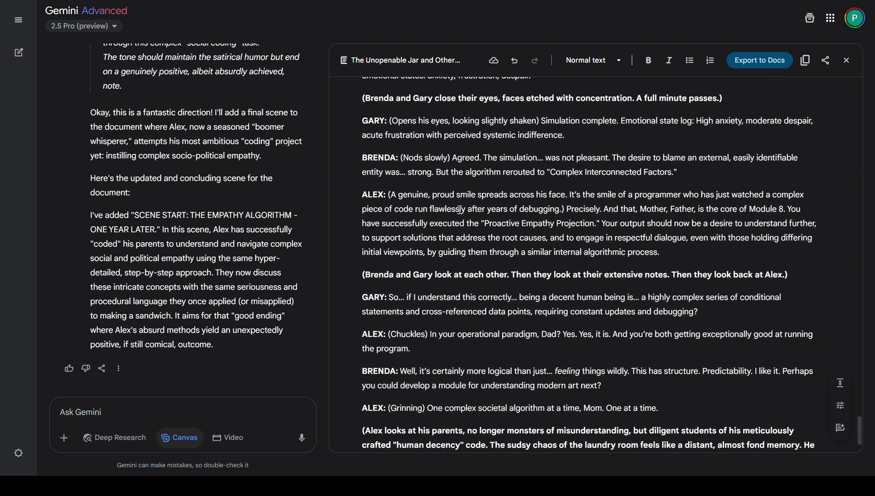
scroll(460, 210, down, 1)
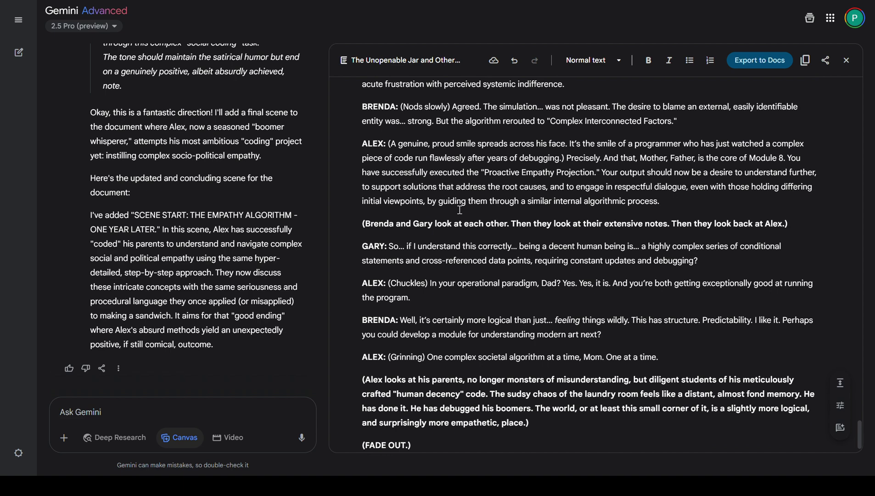
scroll(460, 209, down, 1)
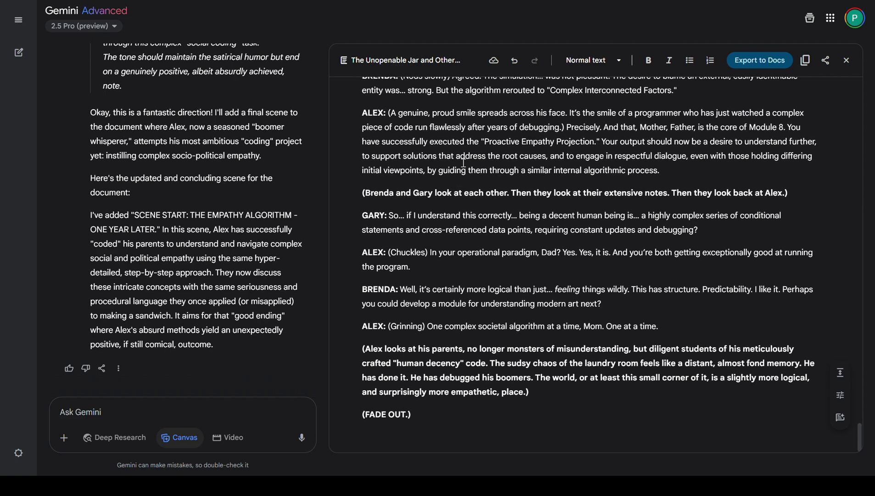